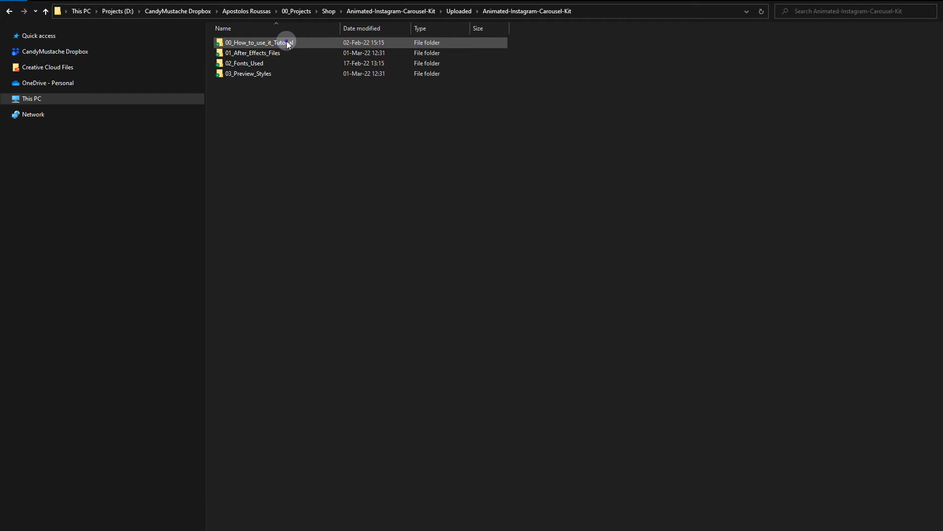
Browse the kit's tutorial and 01_After_Effects_Files folders, then check the 02_Fonts_Used list
left_click(288, 44)
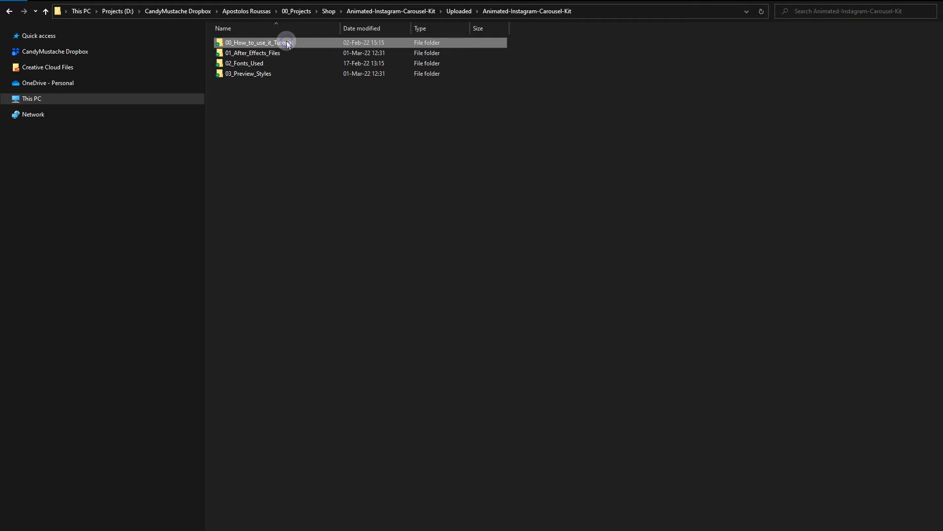
left_click(285, 78)
double_click(281, 50)
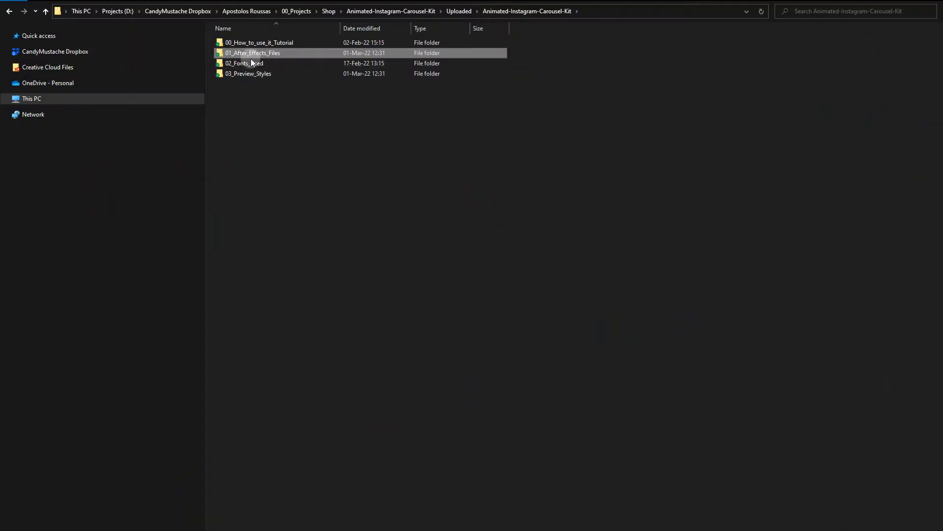
double_click(251, 63)
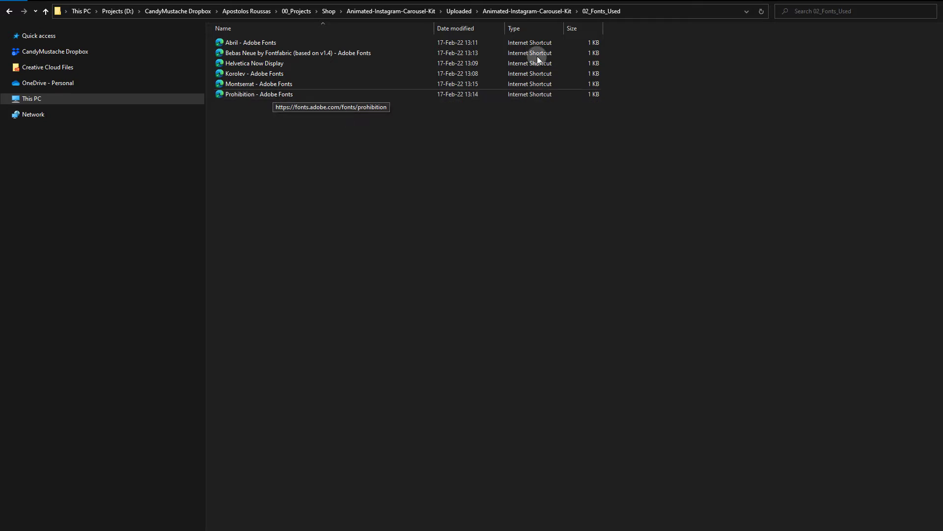
Go back to the kit folder and select Style-01-Minimal.jpg in 03_Preview_Styles
left_click(510, 11)
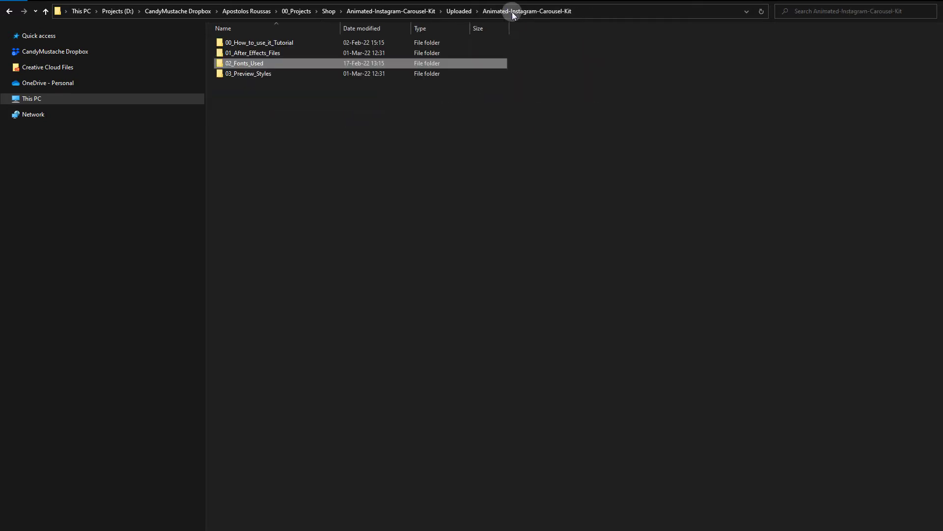
double_click(261, 73)
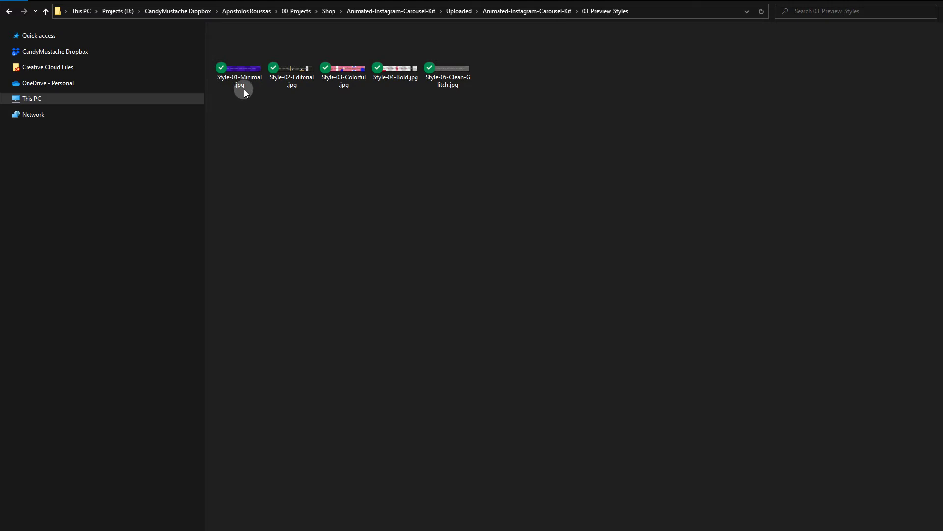
left_click(244, 79)
Open Style-01-Minimal.jpg in Photos and cycle through the dark-gold, pink-blue, white-red and grey previews
double_click(245, 79)
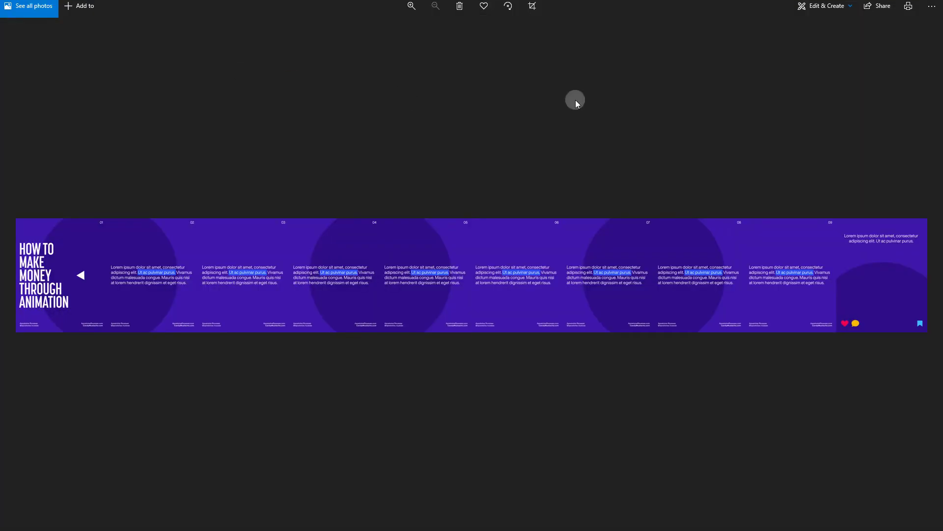
key("Right")
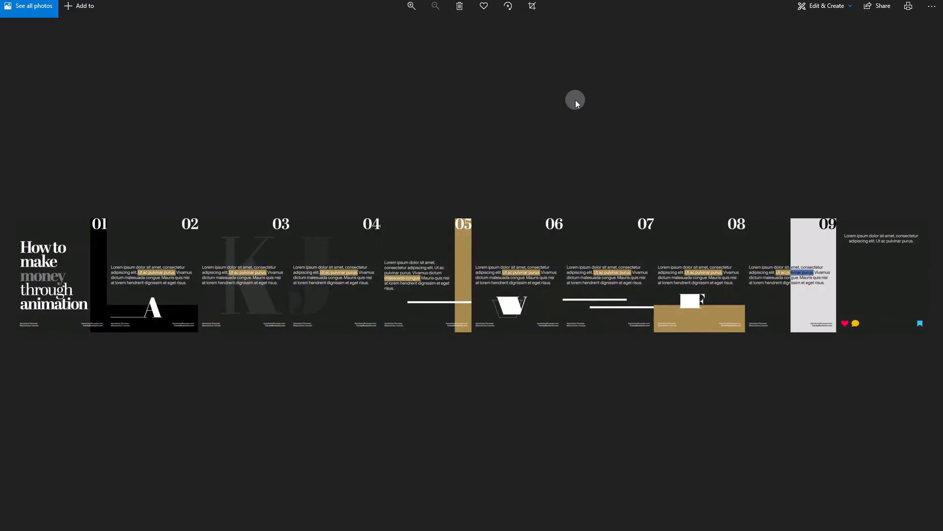
key("Right")
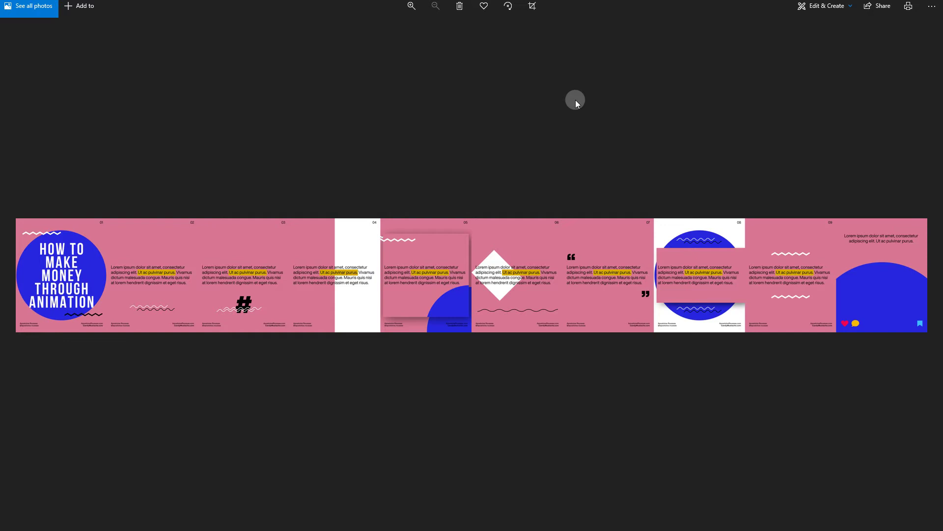
key("Right")
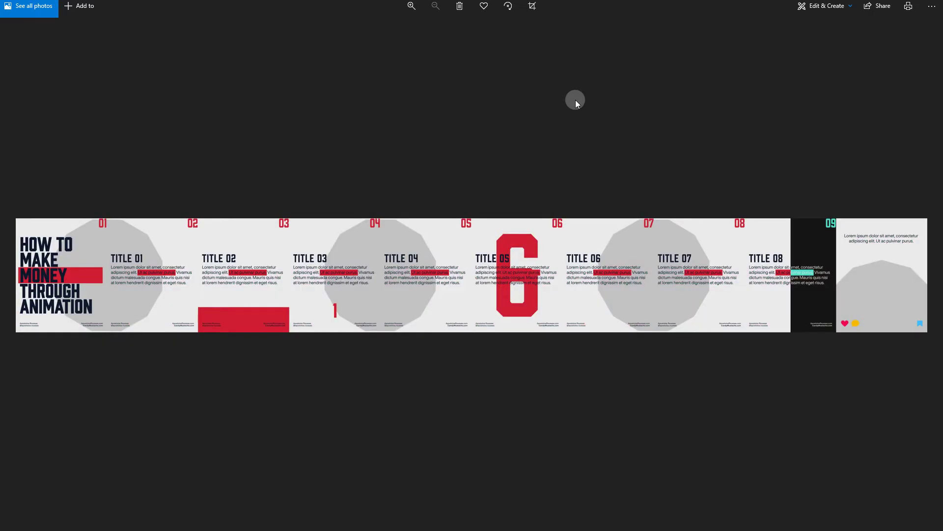
key("Right")
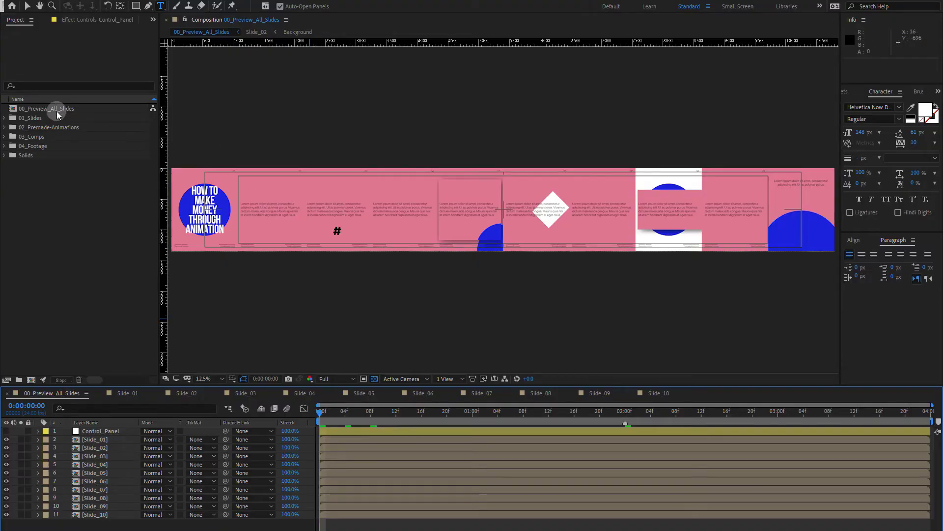
Show the Control_Panel layer's Effect Controls in 00_Preview_All_Slides at 0:00:02:00
left_click(57, 111)
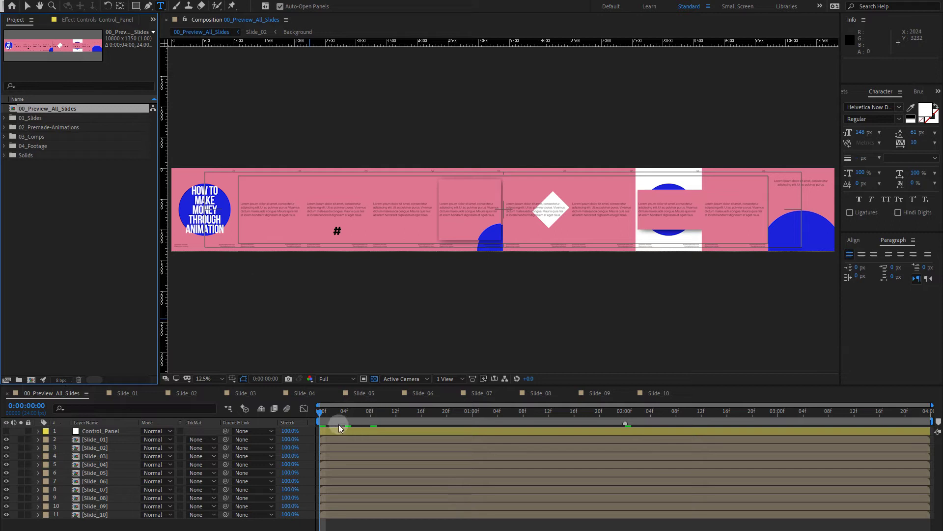
left_click_drag(333, 418, 633, 461)
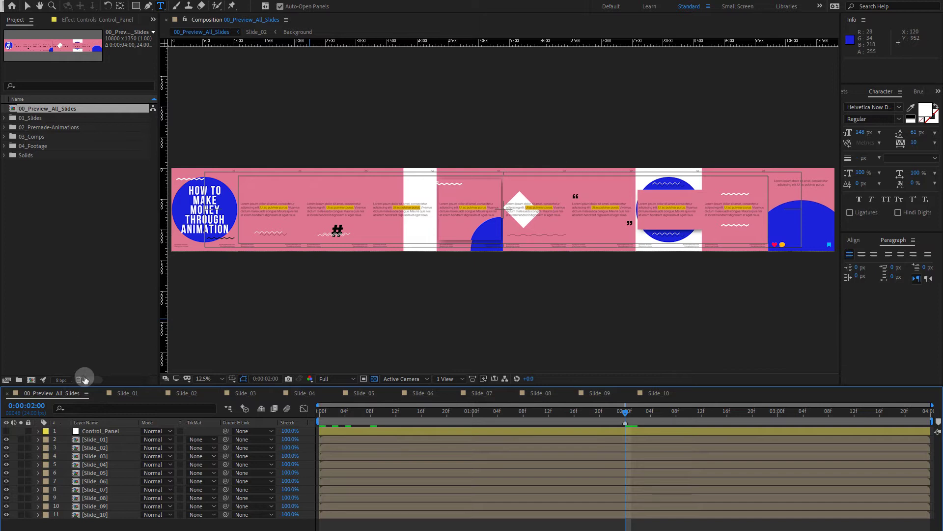
left_click(98, 431)
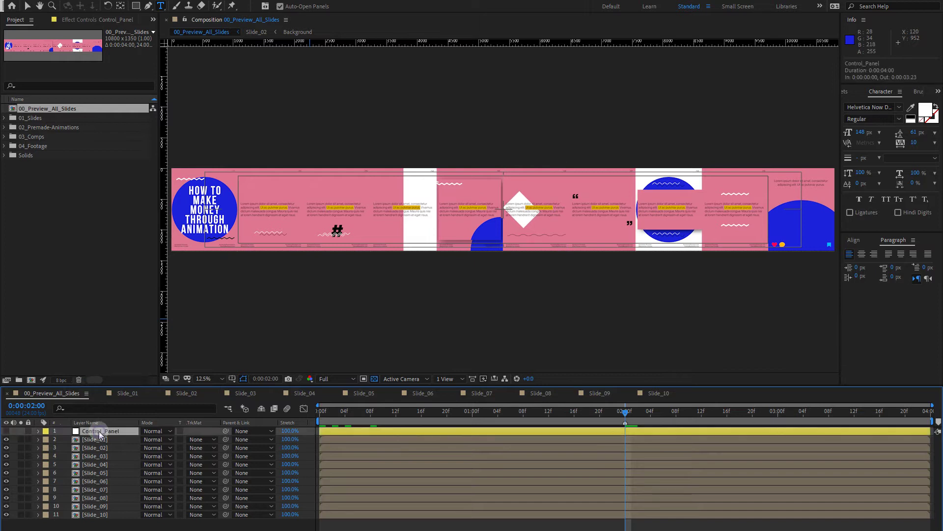
left_click(109, 23)
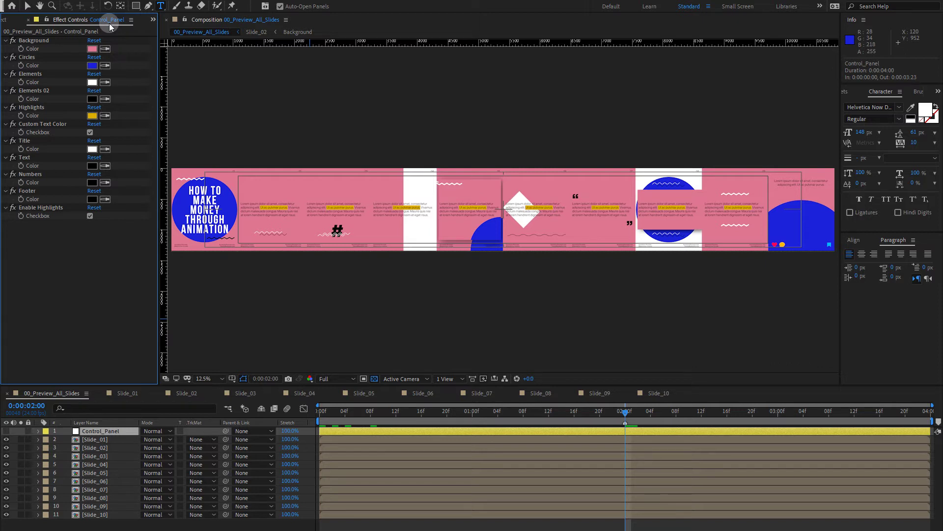
Change the Background colour to a deep red
left_click(91, 49)
left_click_drag(123, 3, 479, 10)
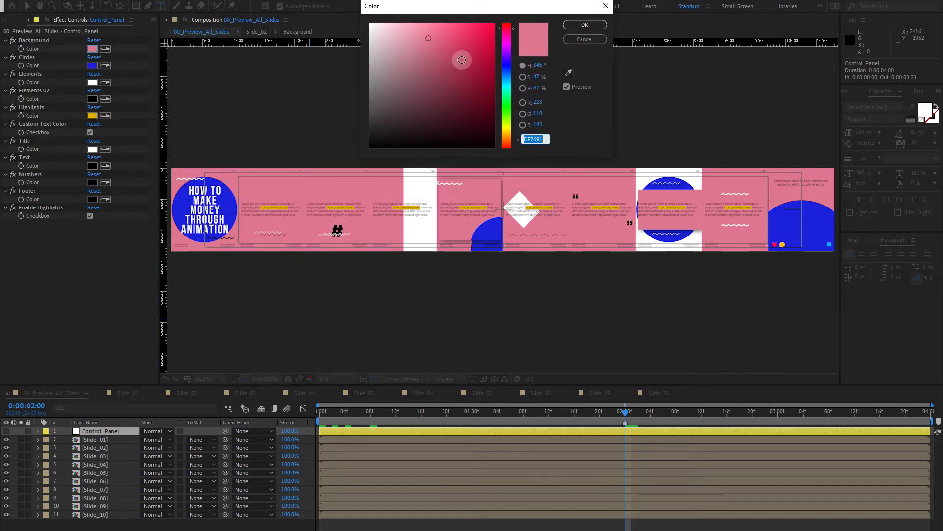
left_click_drag(460, 51, 485, 50)
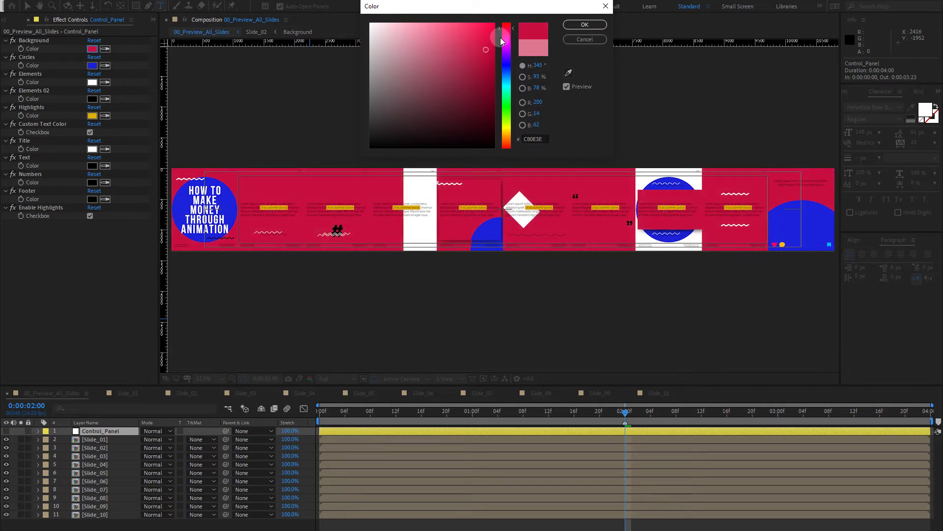
left_click(583, 25)
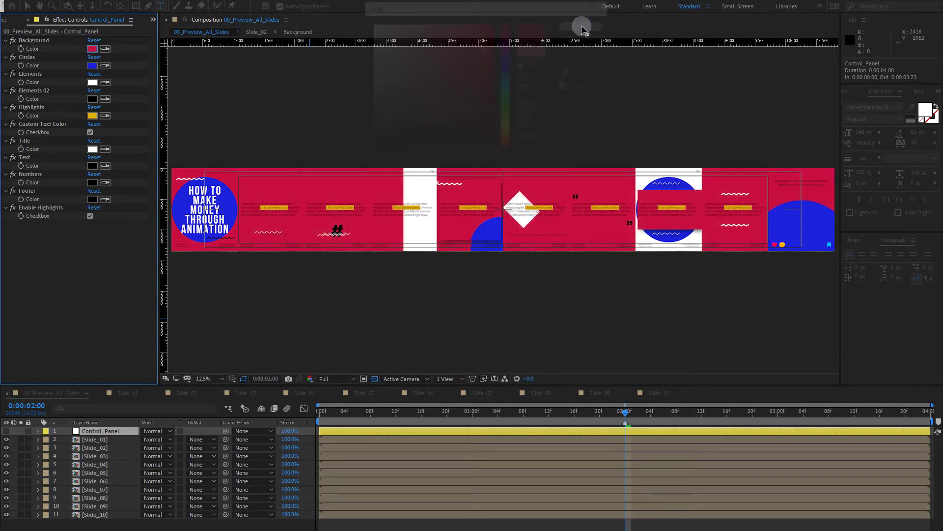
Lighten the Circles colour to a lighter blue
left_click(94, 69)
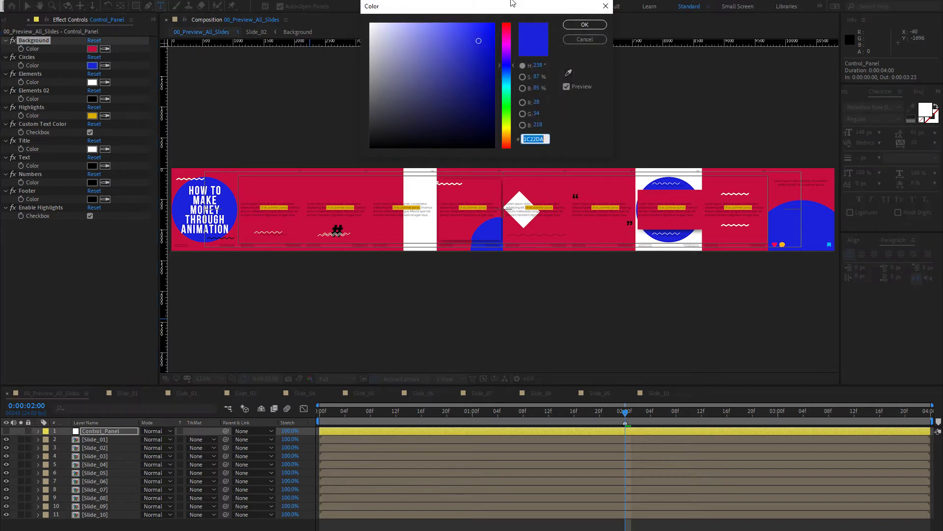
left_click_drag(475, 41, 447, 26)
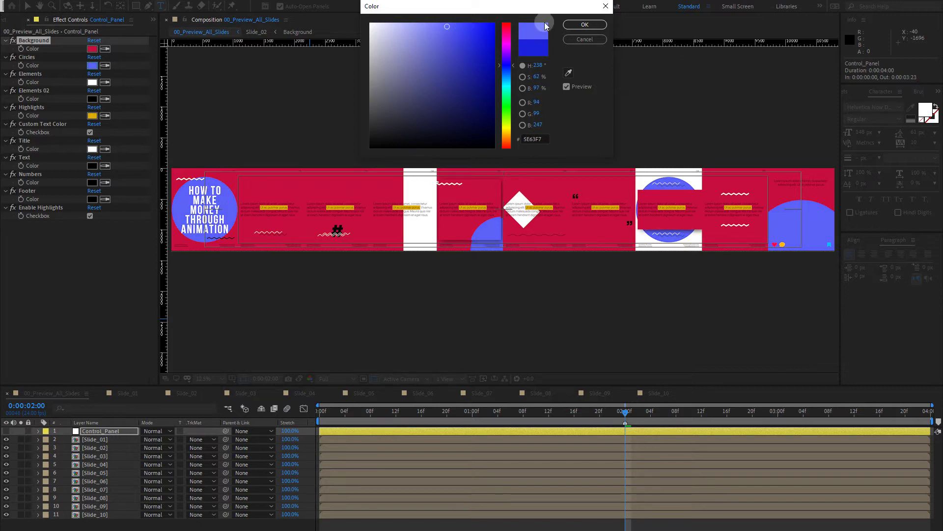
left_click(584, 25)
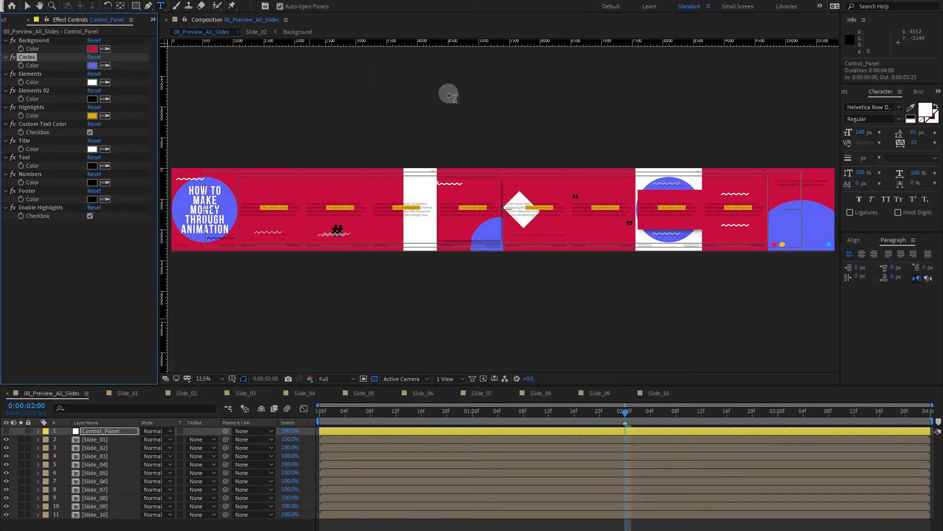
Set the Elements colour to light grey DDDDDD
left_click(93, 83)
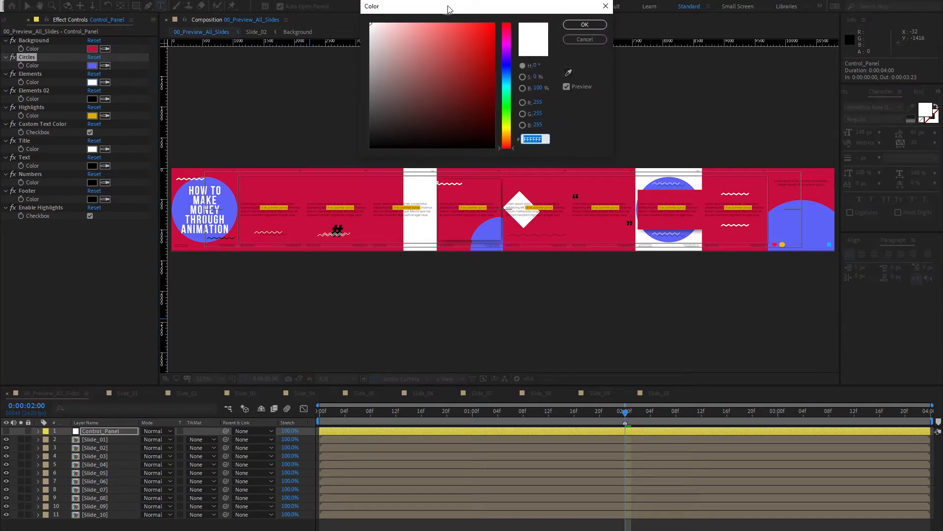
left_click_drag(455, 12, 468, 13)
left_click_drag(427, 66, 274, 164)
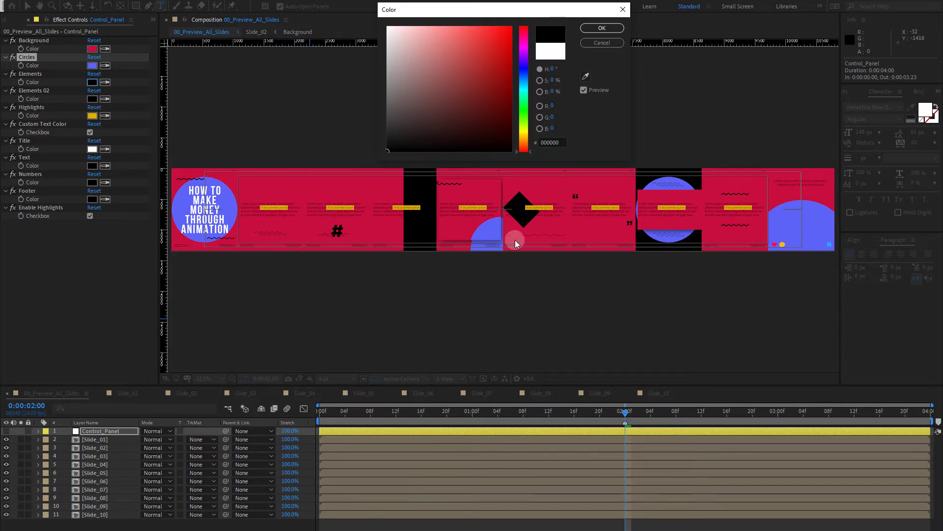
mouse_move(396, 79)
left_mouse_down()
mouse_move(360, 78)
mouse_move(359, 38)
left_mouse_up()
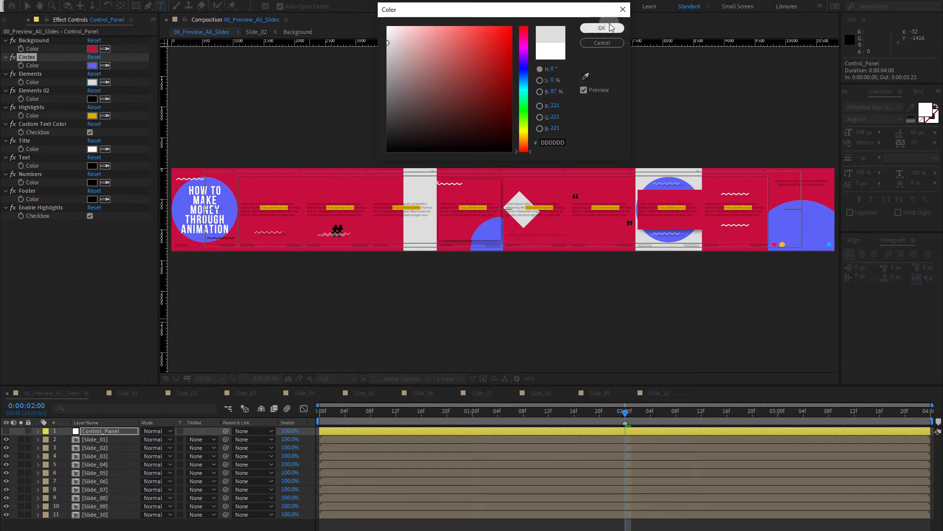
left_click(586, 28)
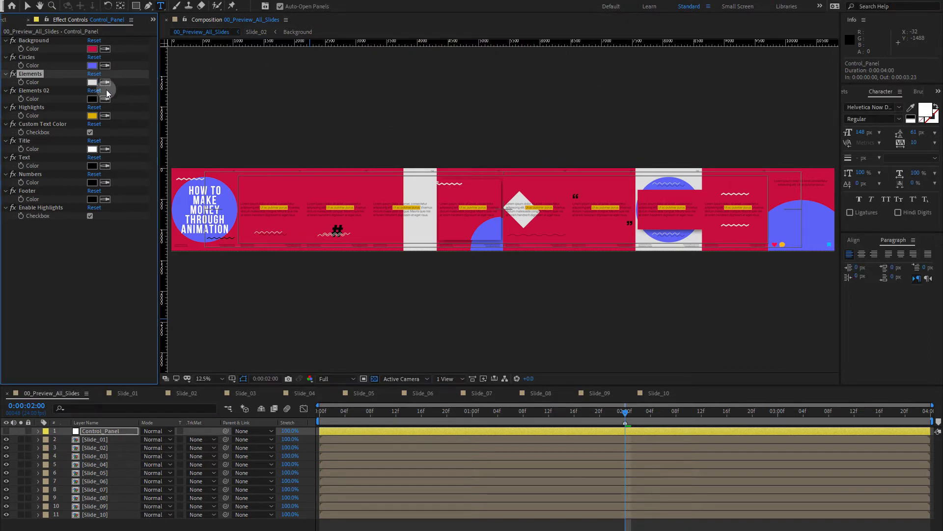
Set the Elements 02 colour to red
left_click(92, 99)
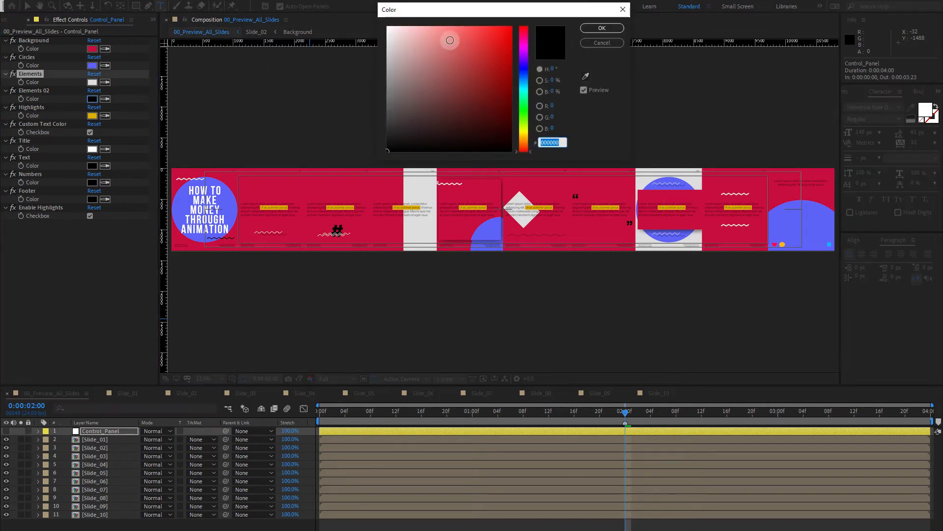
mouse_move(483, 40)
left_mouse_down()
mouse_move(512, 27)
mouse_move(480, 26)
left_mouse_up()
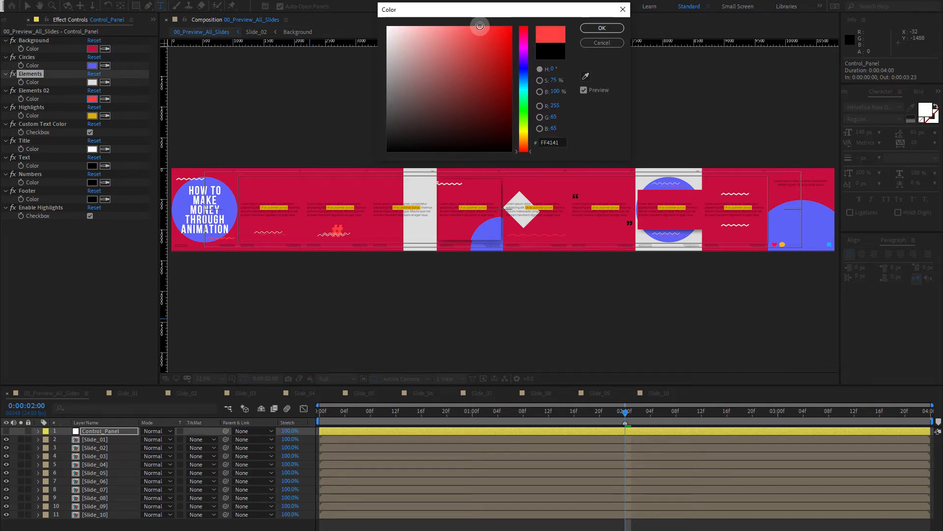
left_click(602, 28)
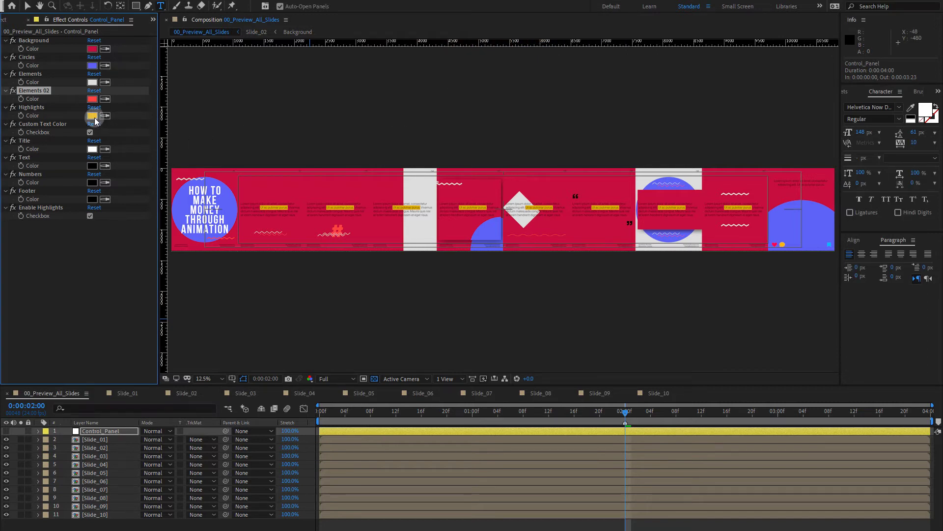
Try teal and grey highlight colours, cancel, and keep Enable Highlights ticked for all slides
left_click(92, 115)
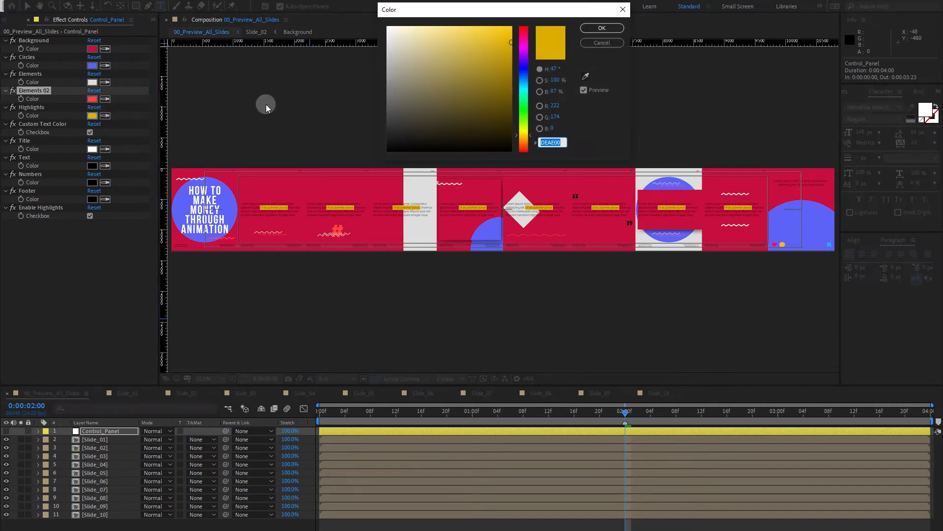
left_click(464, 126)
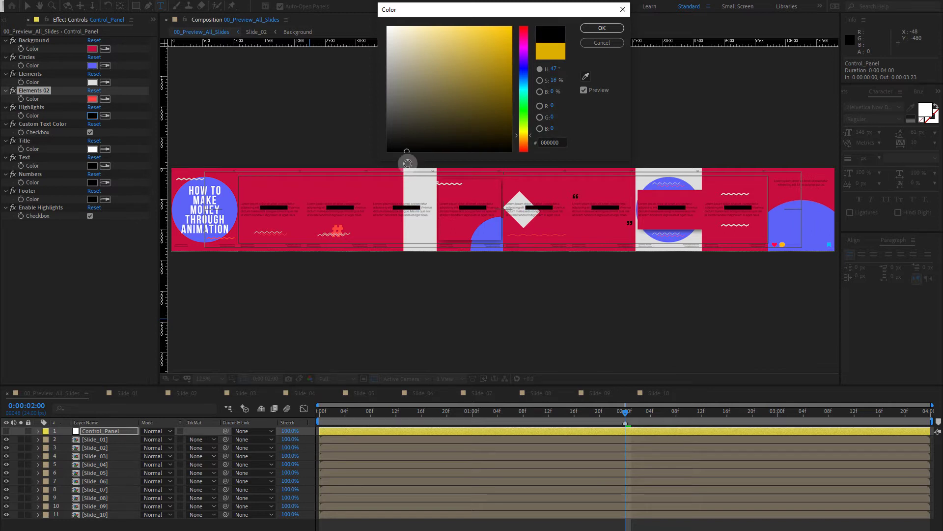
left_click_drag(400, 123, 379, 93)
left_click_drag(525, 76, 524, 88)
left_click(477, 64)
left_click_drag(476, 64, 433, 46)
left_click(593, 44)
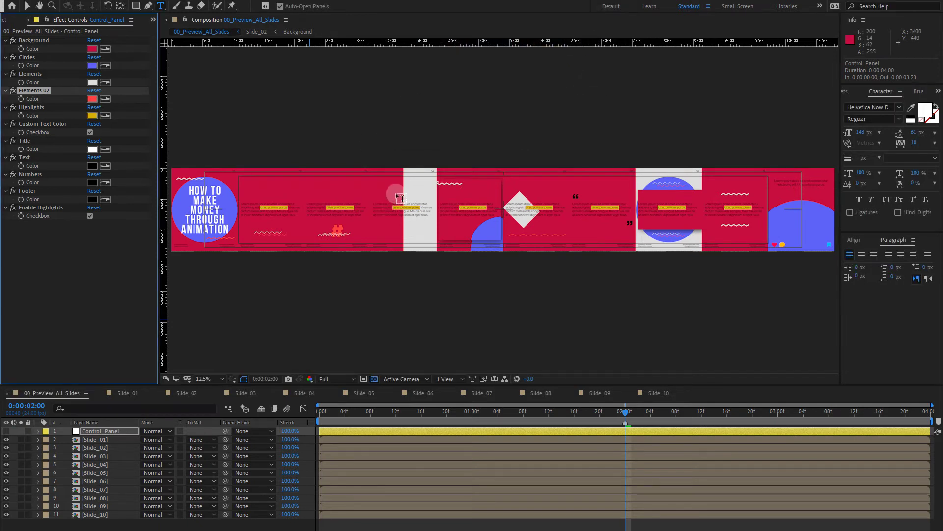
left_click(90, 216)
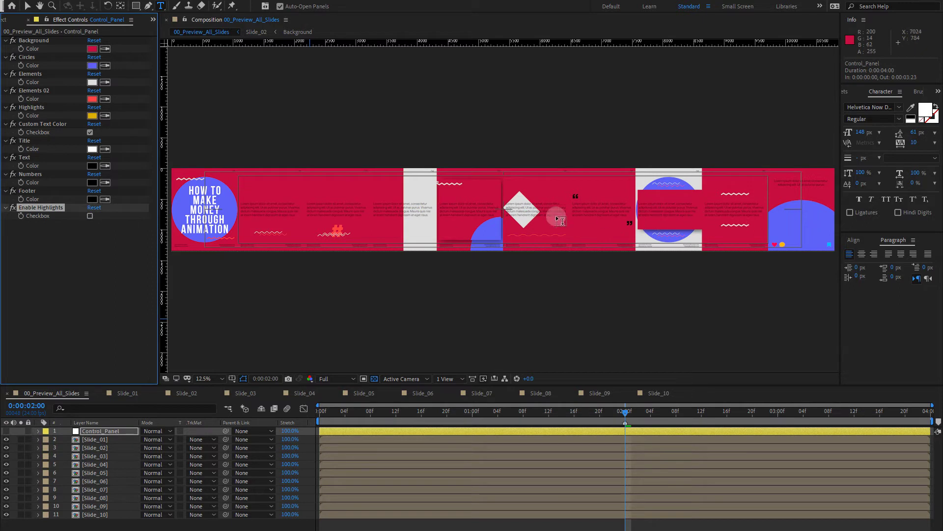
left_click(90, 216)
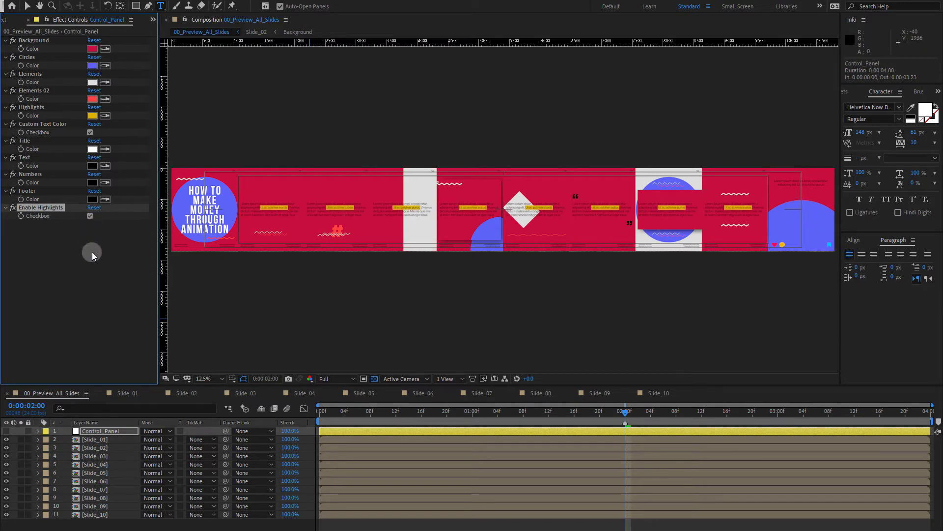
Set the Title colour to dark navy blue 000E90
left_click(92, 149)
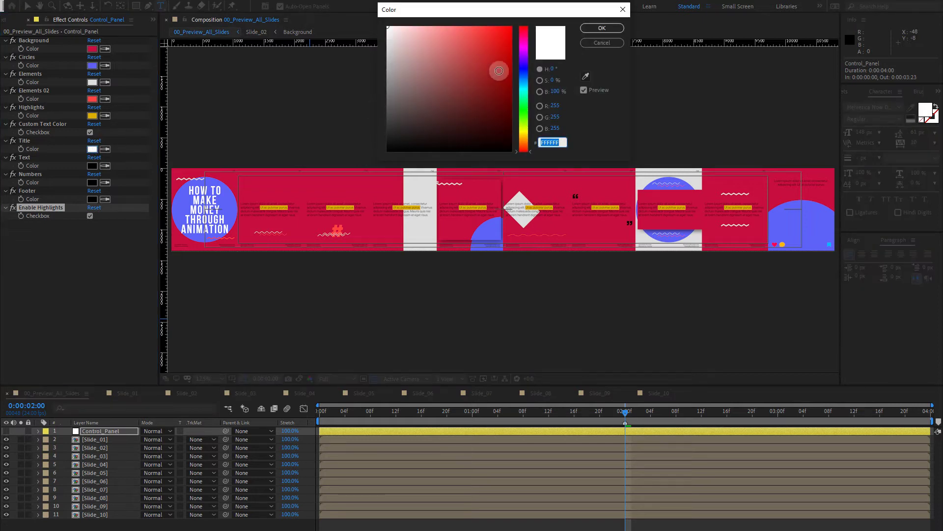
left_click(524, 69)
left_click(494, 53)
mouse_move(504, 57)
left_mouse_down()
mouse_move(474, 64)
mouse_move(511, 69)
mouse_move(519, 81)
left_mouse_up()
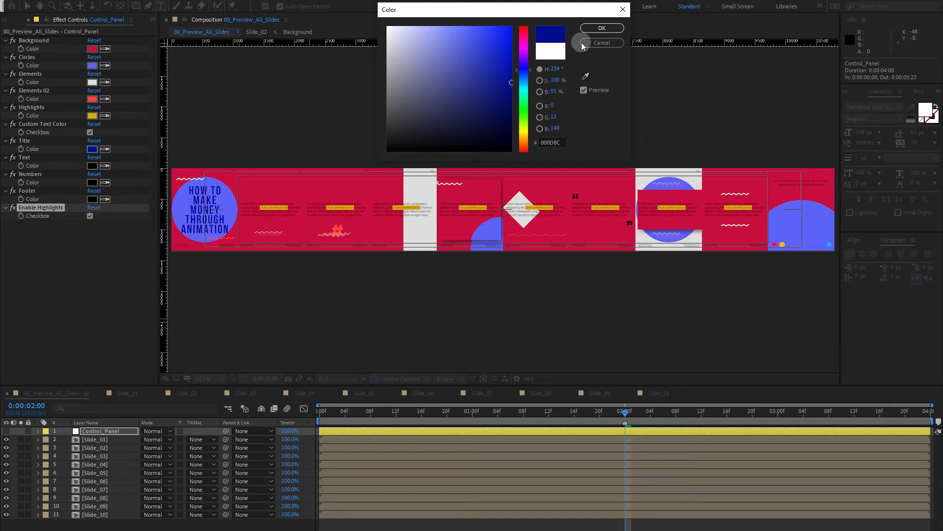
left_click(602, 28)
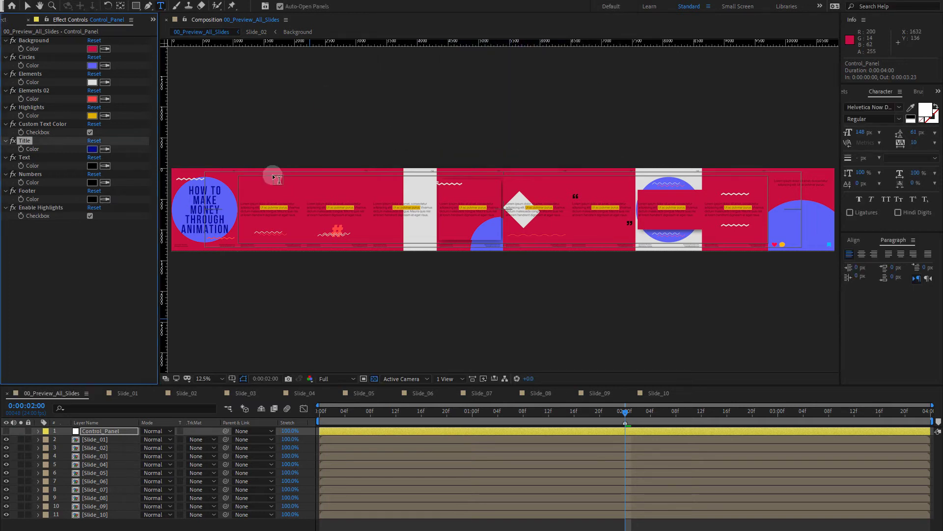
Make the Text, Numbers and Footer colours white FFFFFF and turn off Custom Text Color
left_click(92, 166)
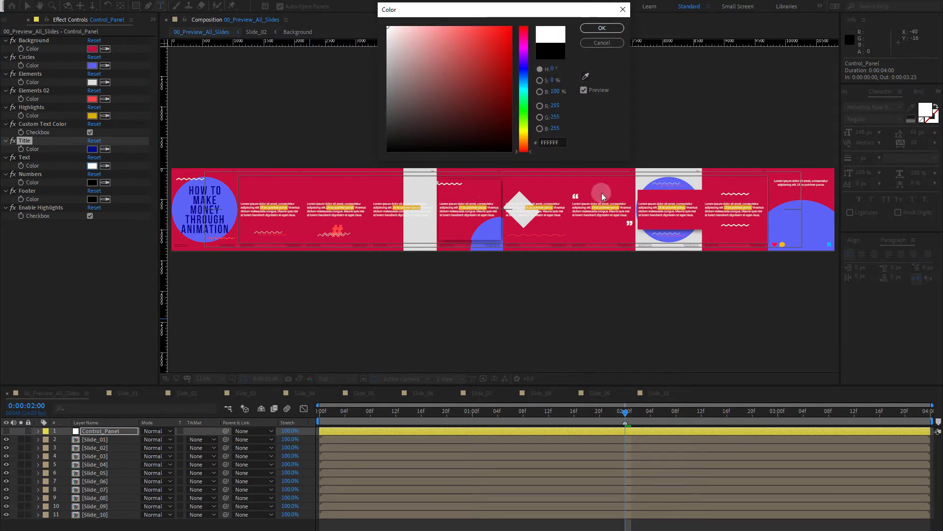
left_click(603, 29)
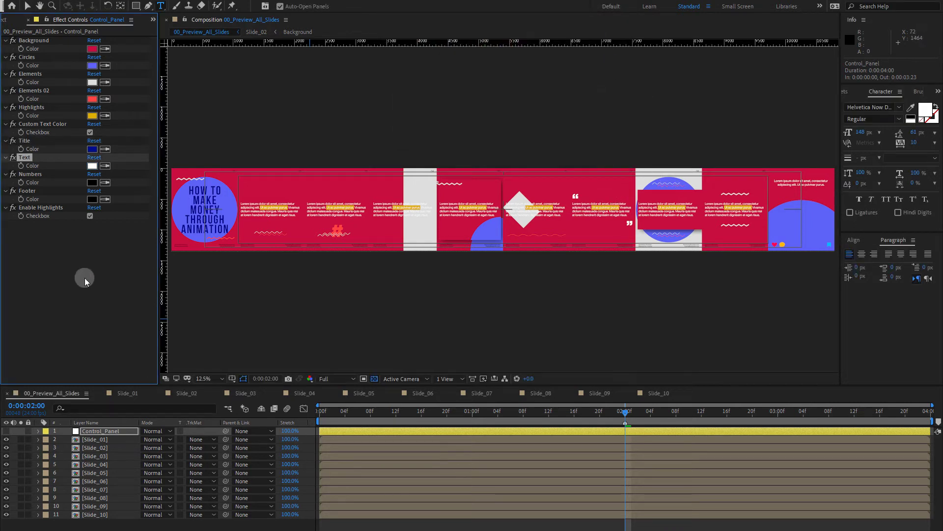
left_click(91, 184)
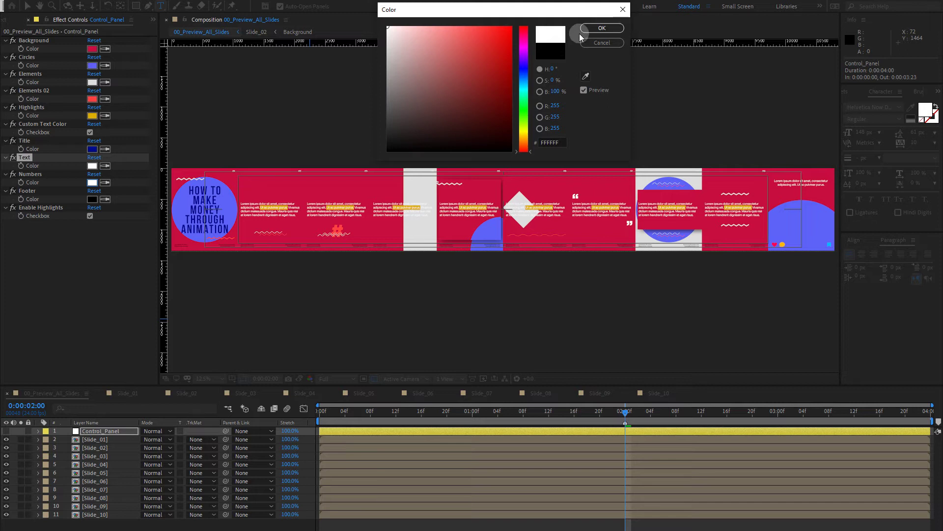
left_click(602, 28)
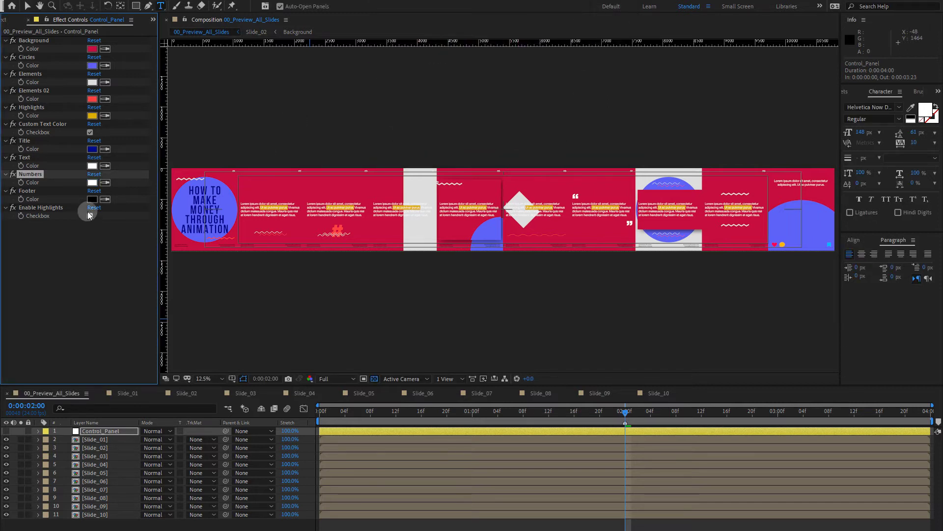
left_click(91, 199)
left_click_drag(458, 87, 347, 11)
left_click(601, 28)
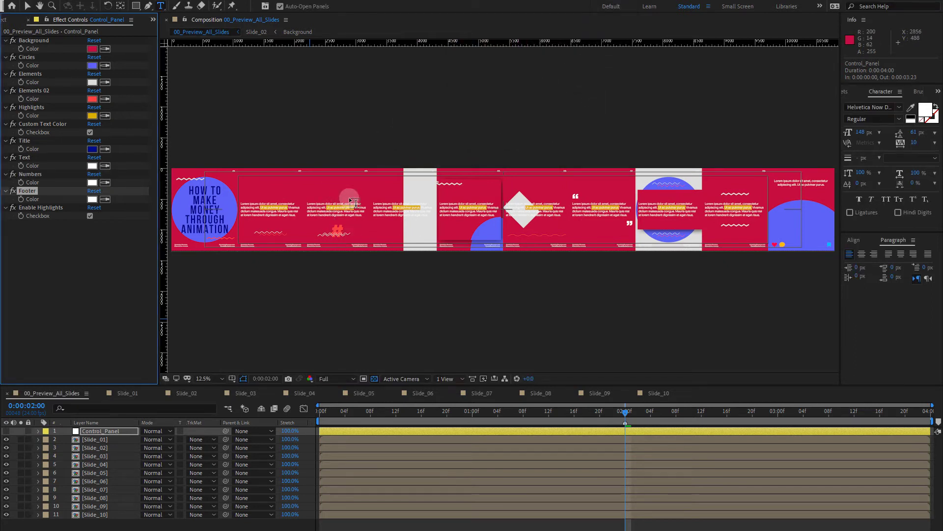
left_click(90, 132)
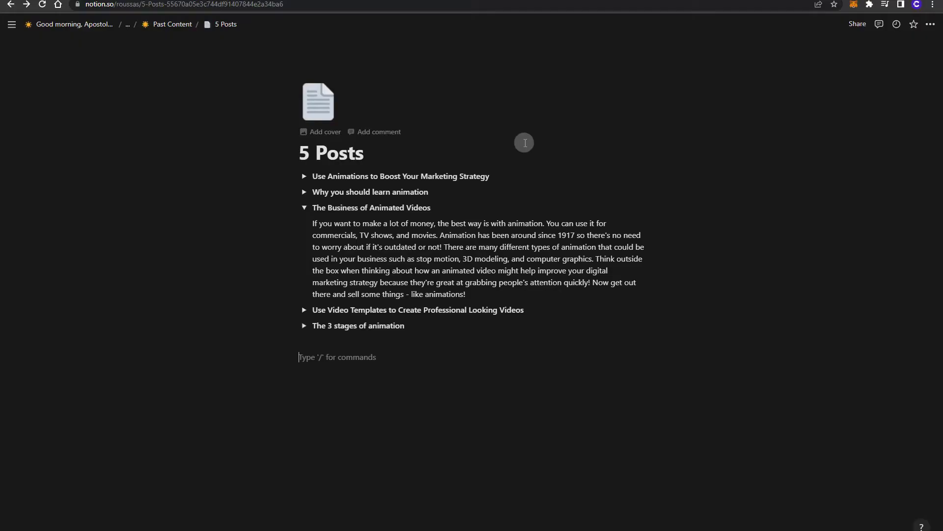
Copy the Notion heading 'The Business of Animated Videos' and return to After Effects
left_click_drag(313, 207, 422, 207)
right_click(423, 210)
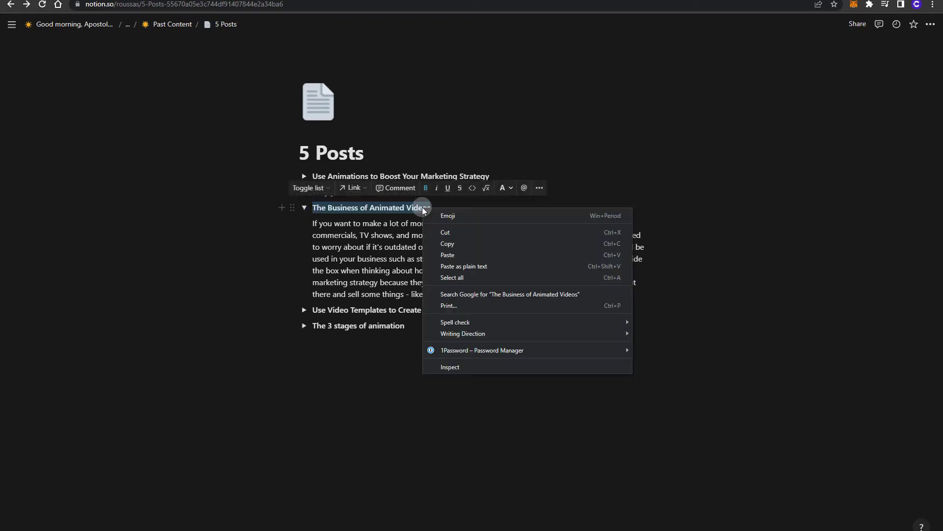
left_click(447, 243)
left_click(332, 419)
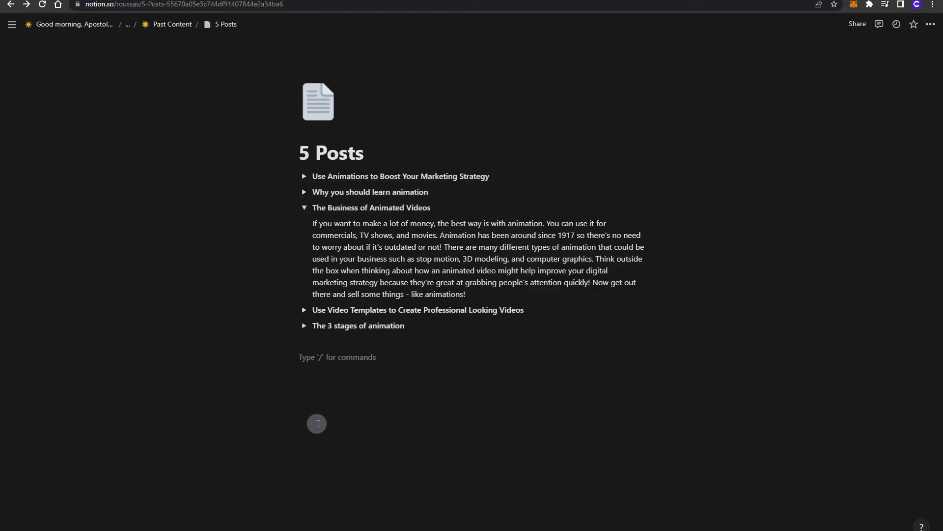
key("alt+Tab")
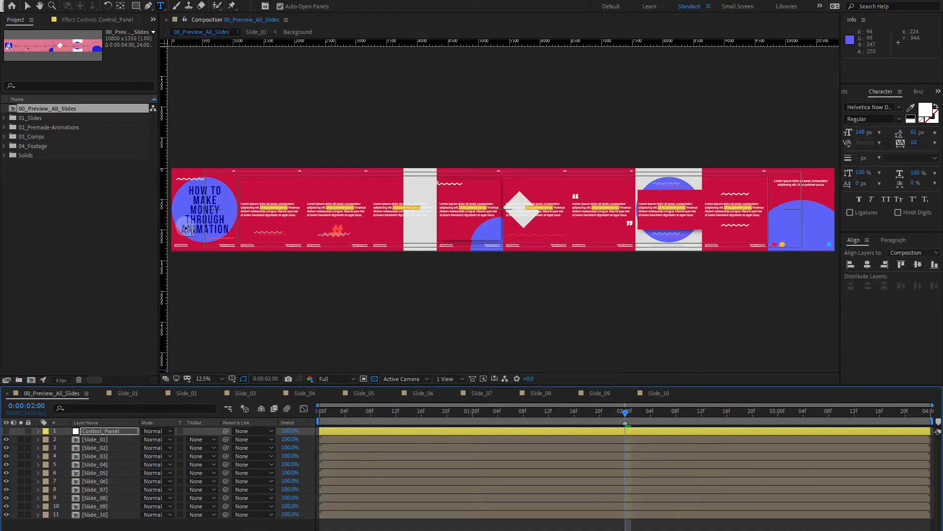
Paste the heading into Slide_01's title, with THE on its own line
double_click(107, 438)
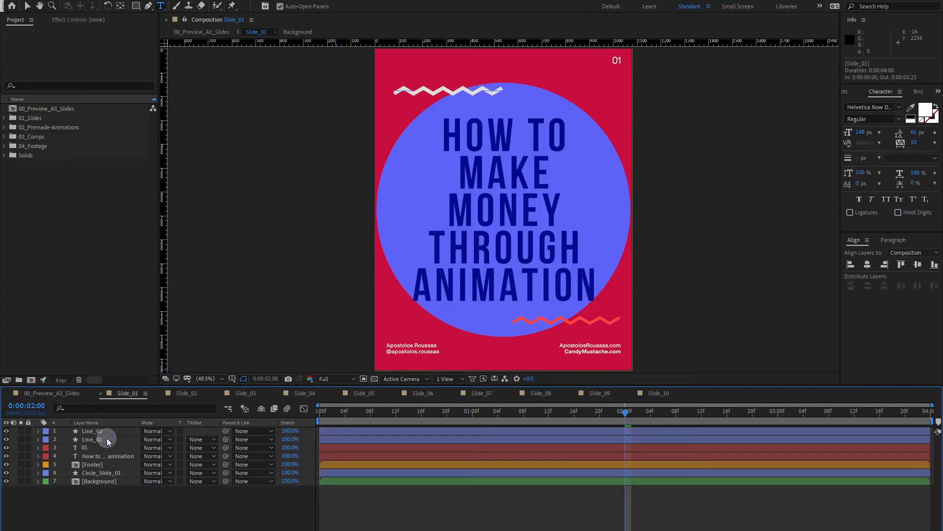
left_click(464, 164)
key("ctrl+a")
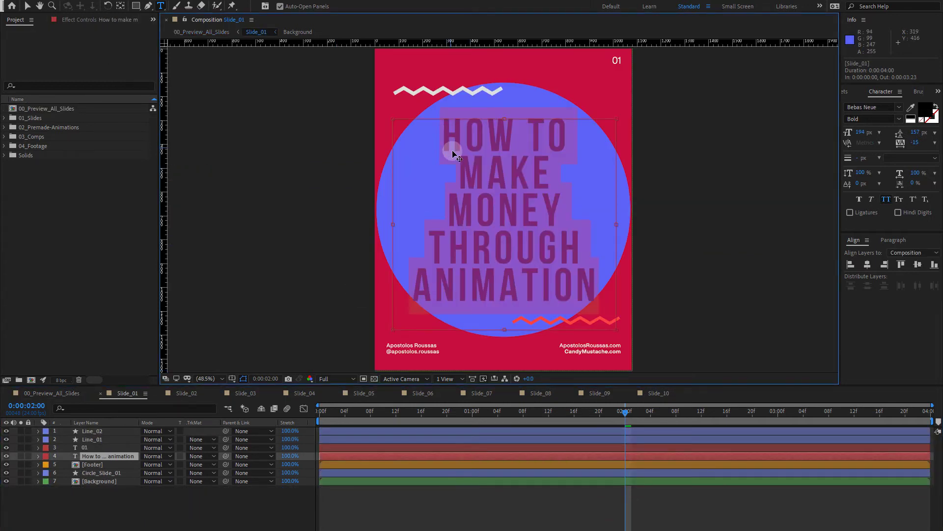
key("ctrl+v")
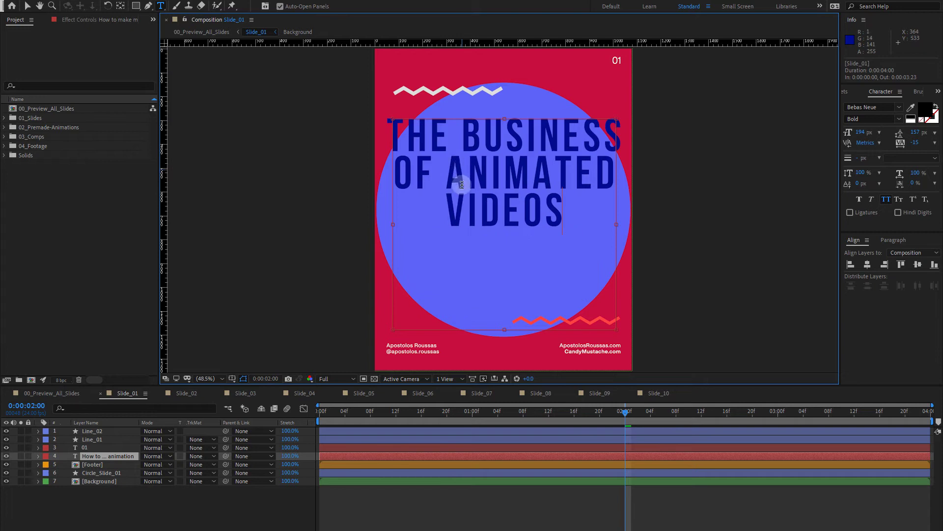
left_click(462, 128)
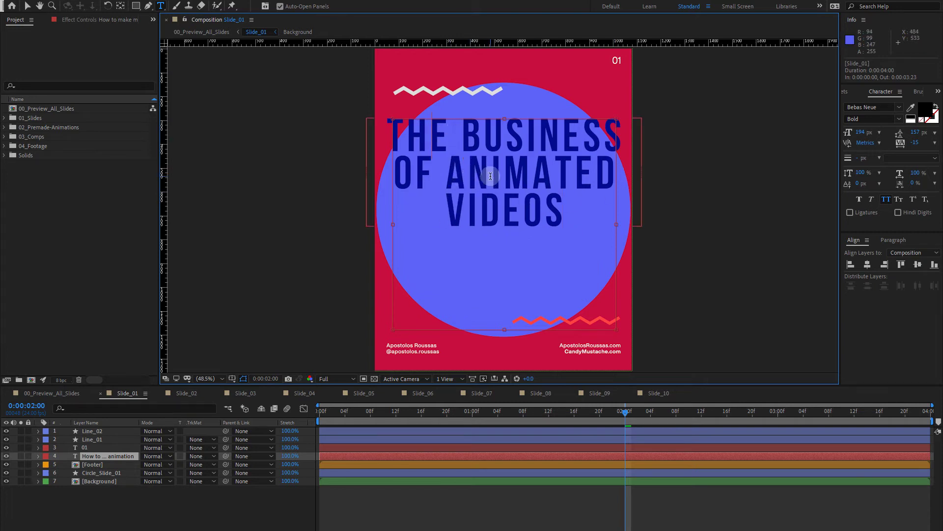
key("Delete")
key("Return")
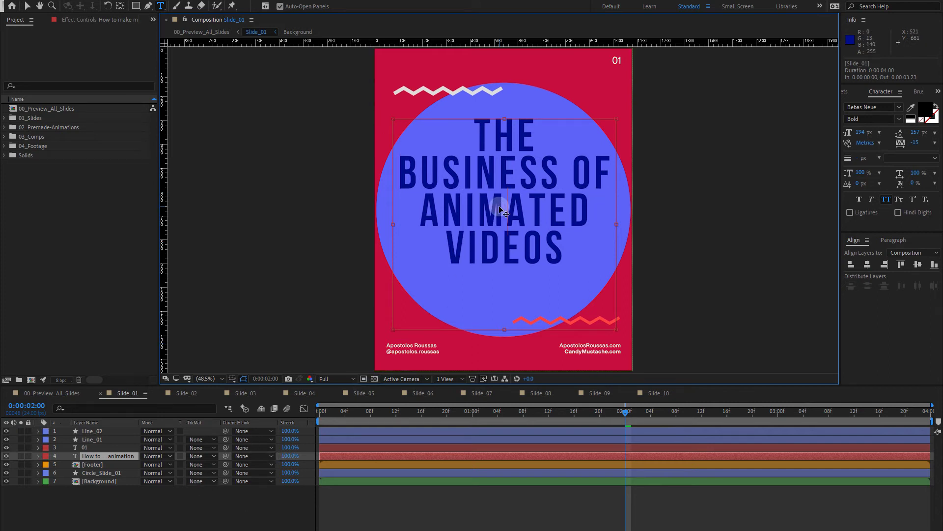
Keep Bebas Neue, apply Faux Bold to the title, and centre it vertically
key("ctrl+a")
left_click(899, 119)
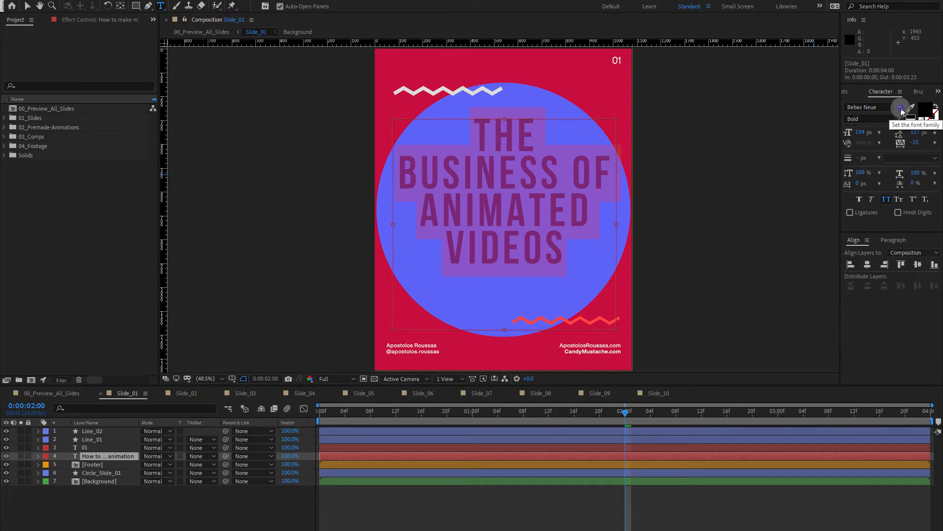
left_click(900, 108)
key("Escape")
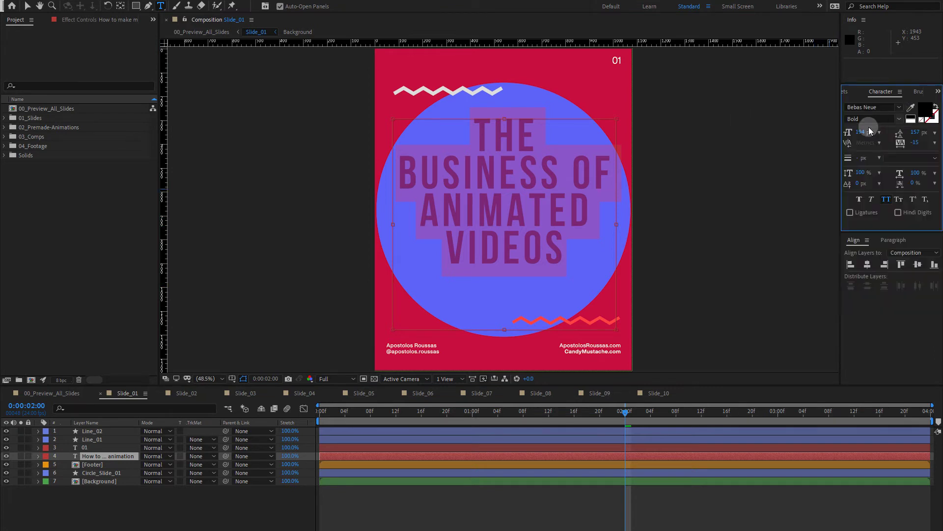
left_click(861, 199)
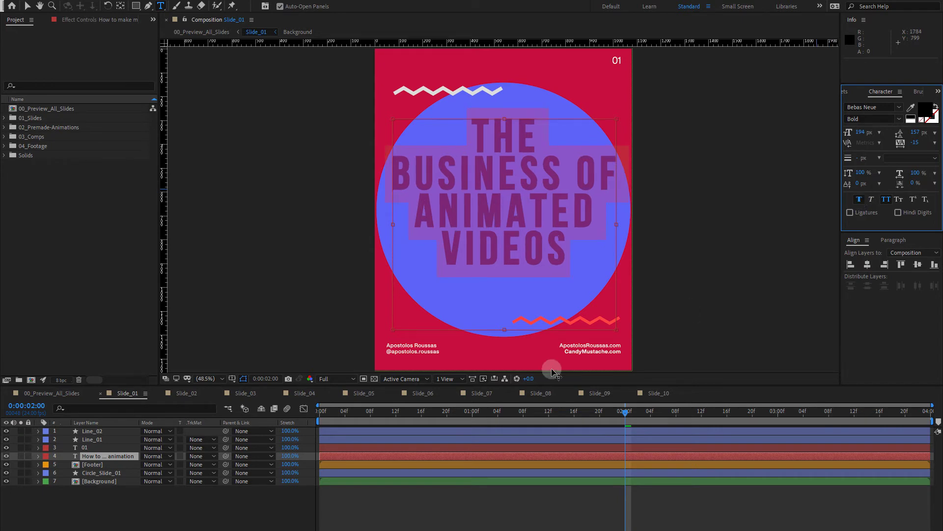
left_click(221, 506)
left_click(122, 457)
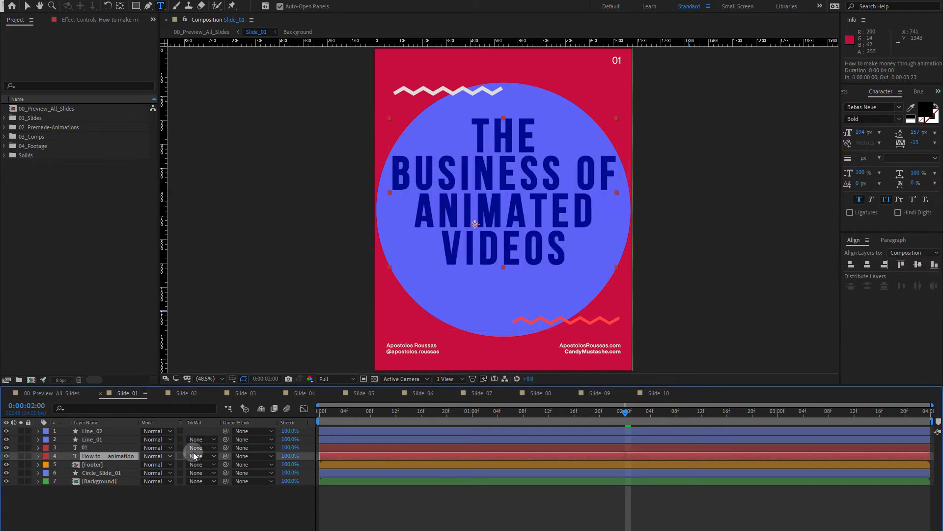
left_click(918, 265)
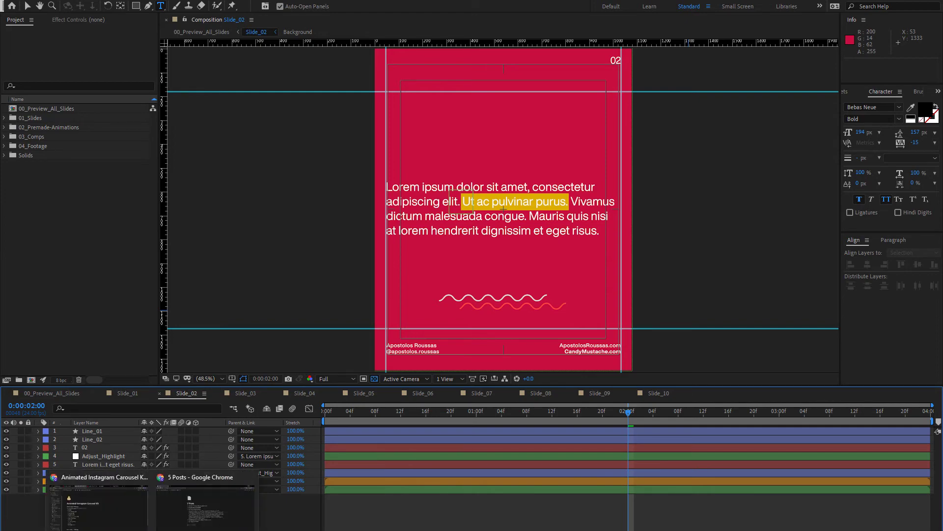
Copy the Notion paragraph's opening sentences through 'outdated or not!'
left_click(215, 513)
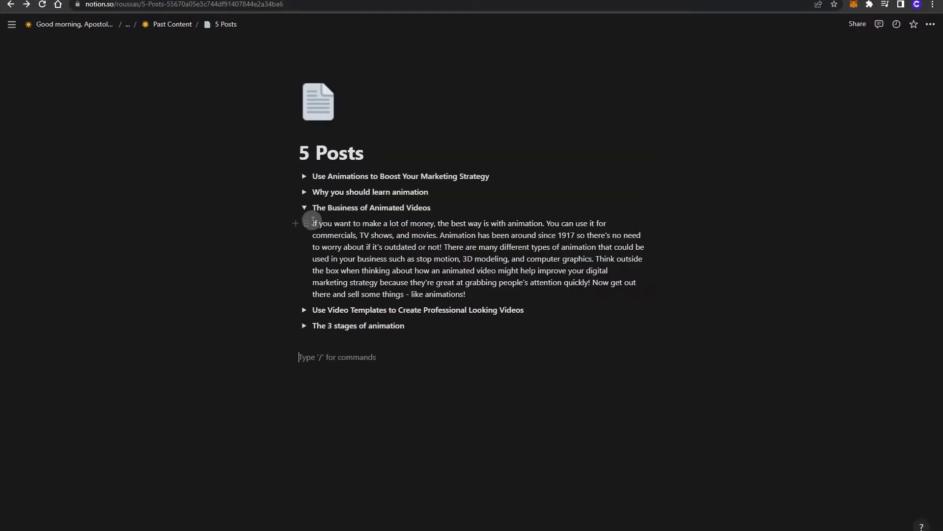
left_click_drag(312, 222, 425, 234)
right_click(425, 235)
left_click(453, 274)
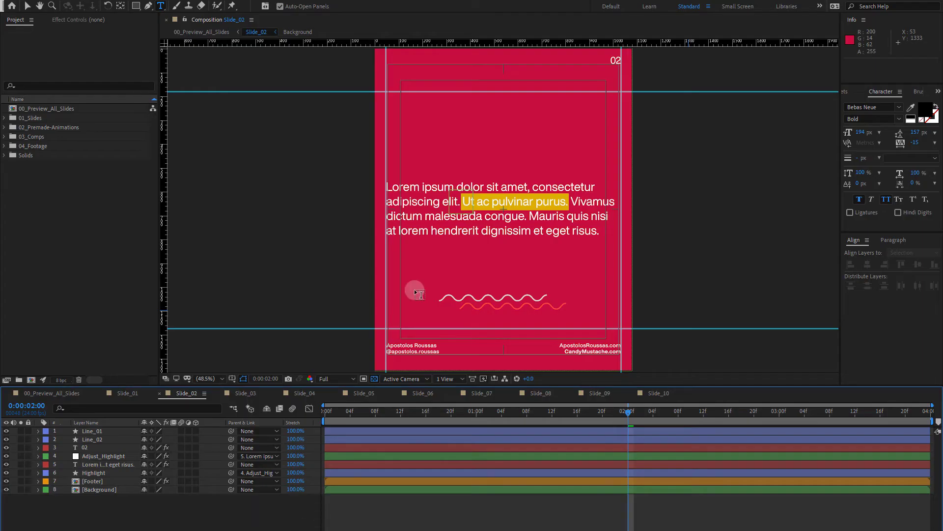
Replace Slide_02's Lorem ipsum text with the 'If you want to make a lot of money…' paragraph, vertically centred
left_click(394, 192)
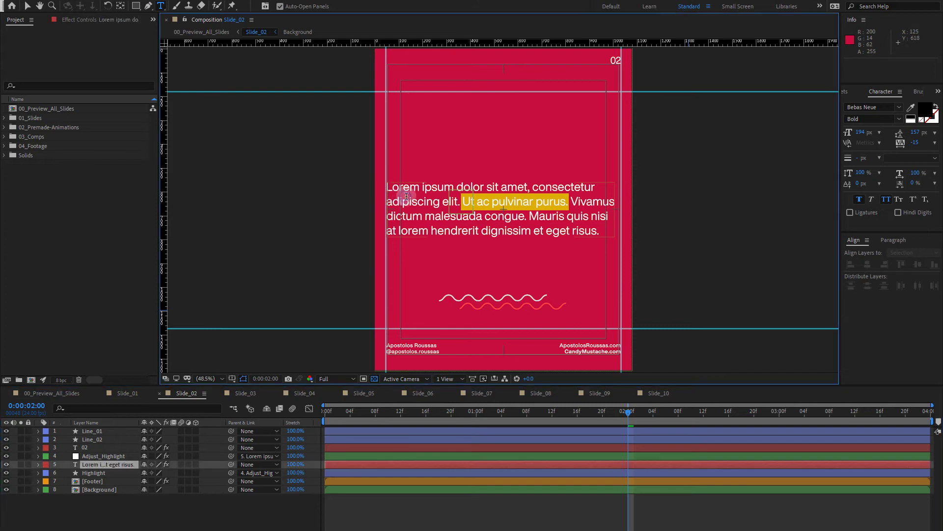
double_click(415, 210)
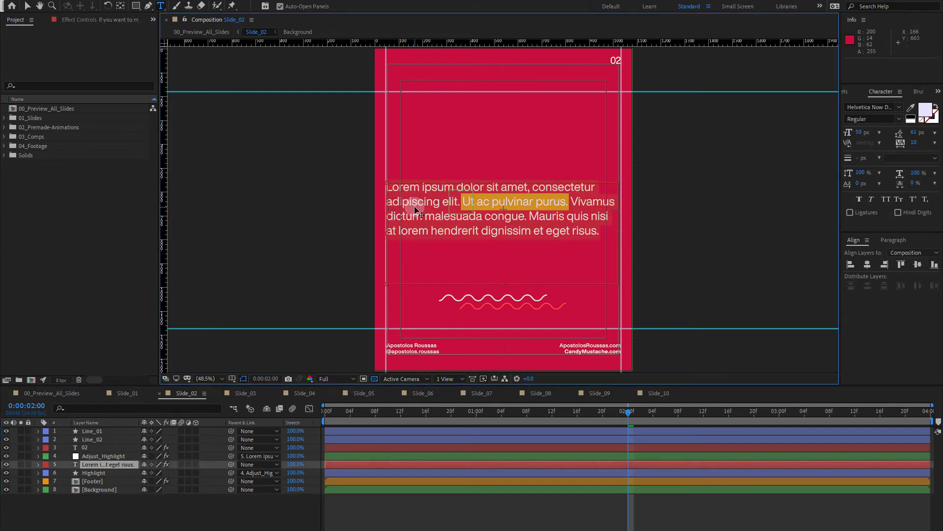
key("ctrl+v")
left_click(171, 524)
left_click(123, 464)
left_click(715, 369)
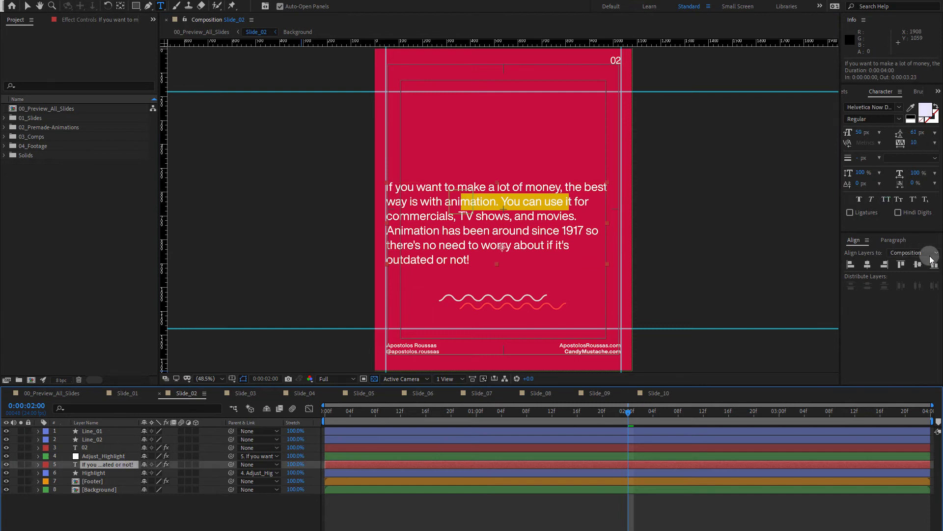
left_click(918, 264)
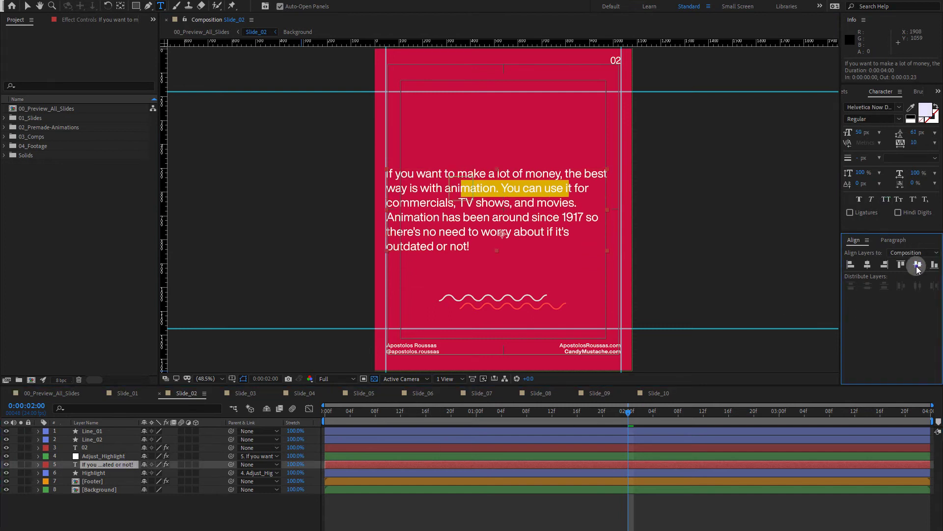
left_click(211, 511)
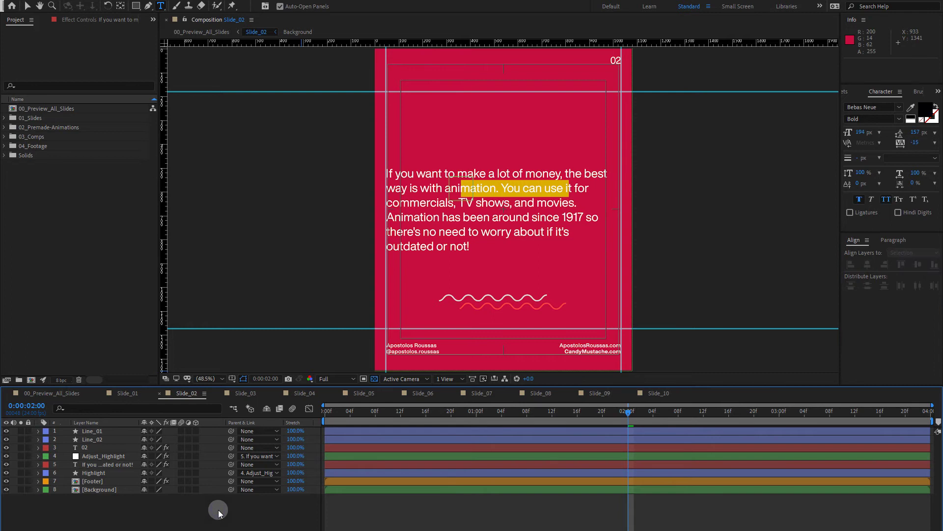
left_click(117, 457)
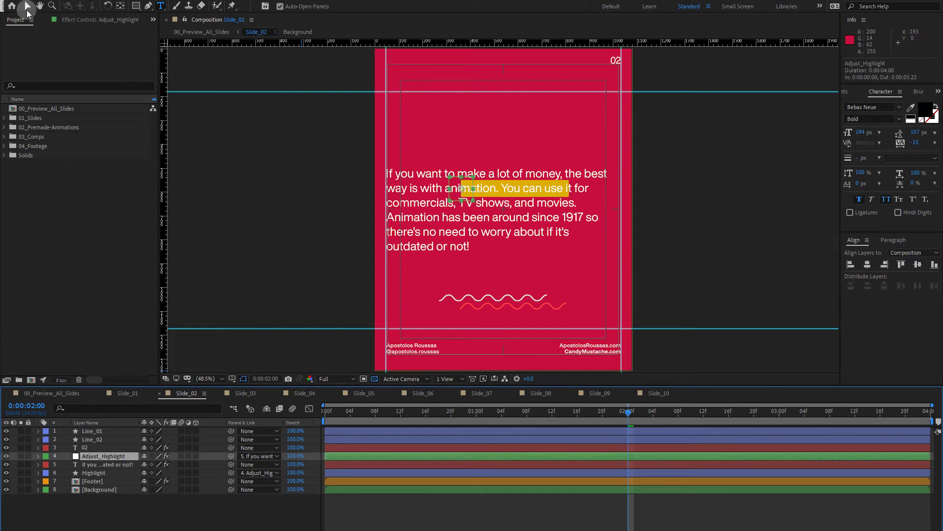
Move the yellow highlight onto the fourth line, starting at 'Animation has been'
left_click(27, 11)
scroll(463, 216, "up", 1)
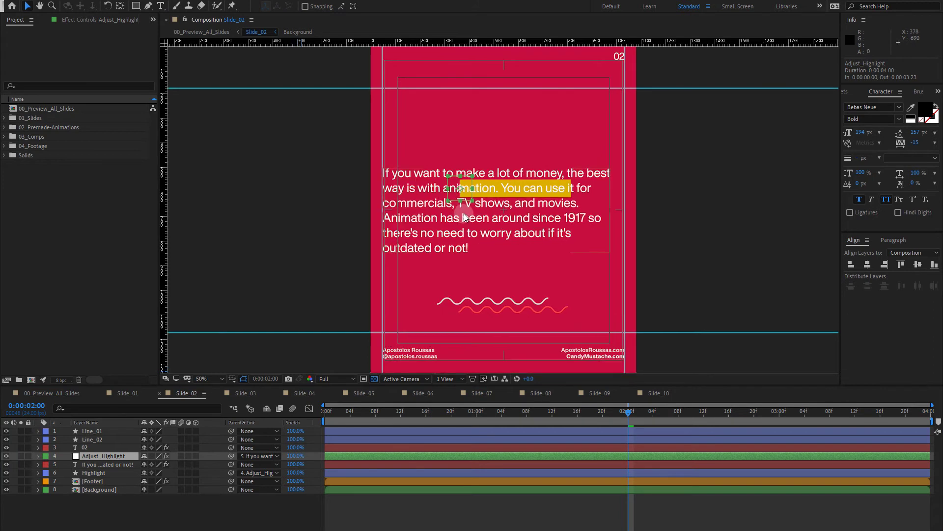
scroll(500, 188, "up", 2)
left_click_drag(423, 172, 268, 229)
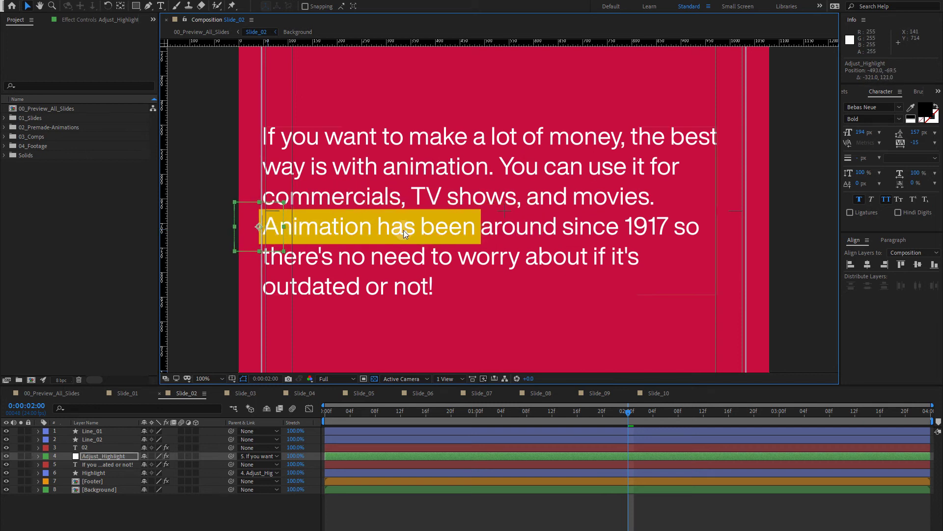
Set Adjust_Highlight to width 843 and height 60, then preview the sweep from the start
left_click(113, 455)
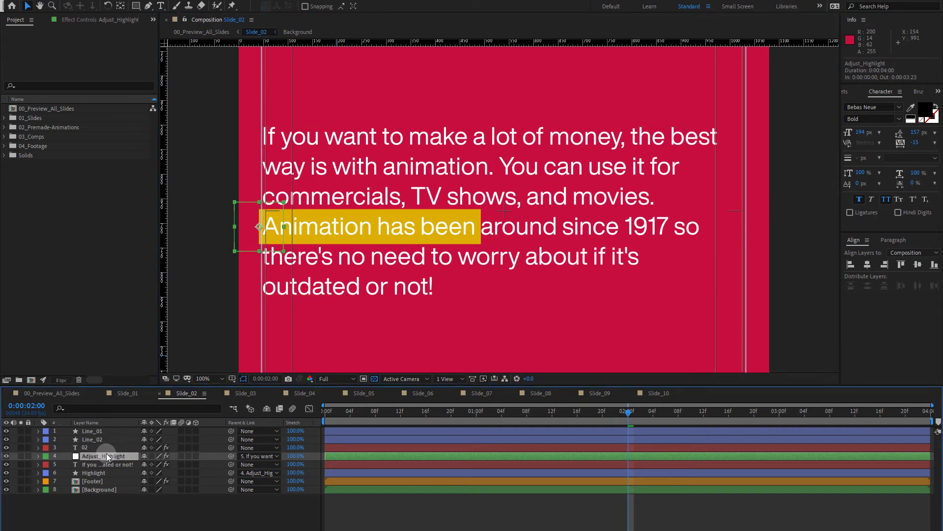
left_click(74, 20)
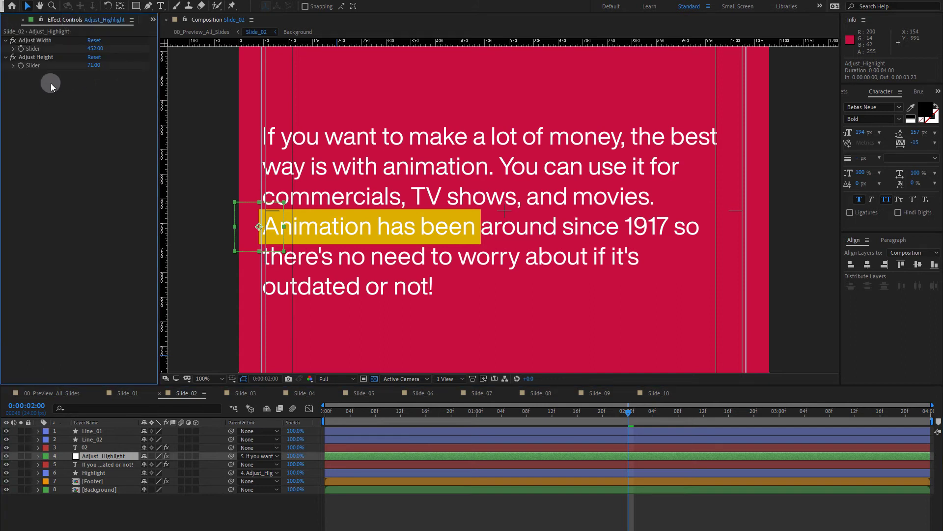
left_click_drag(95, 48, 316, 78)
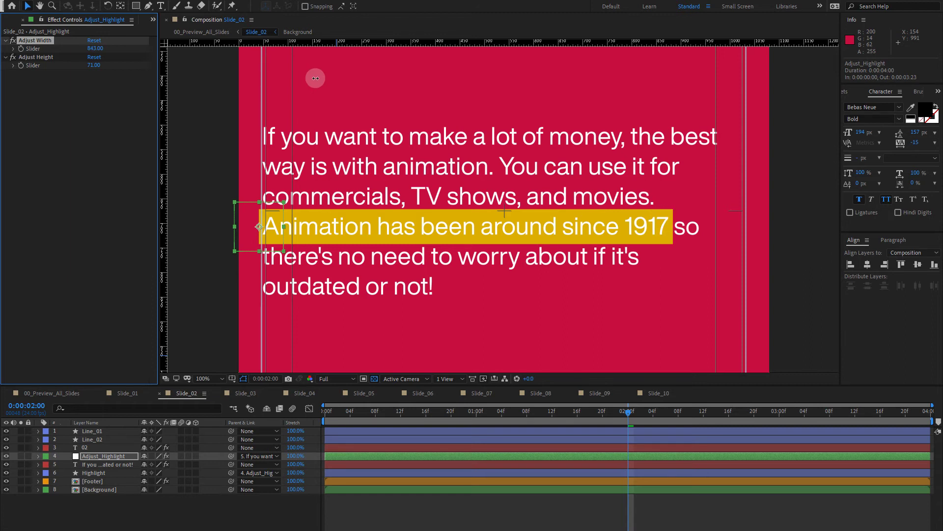
left_click_drag(94, 65, 88, 67)
left_click_drag(589, 411, 299, 411)
key("space")
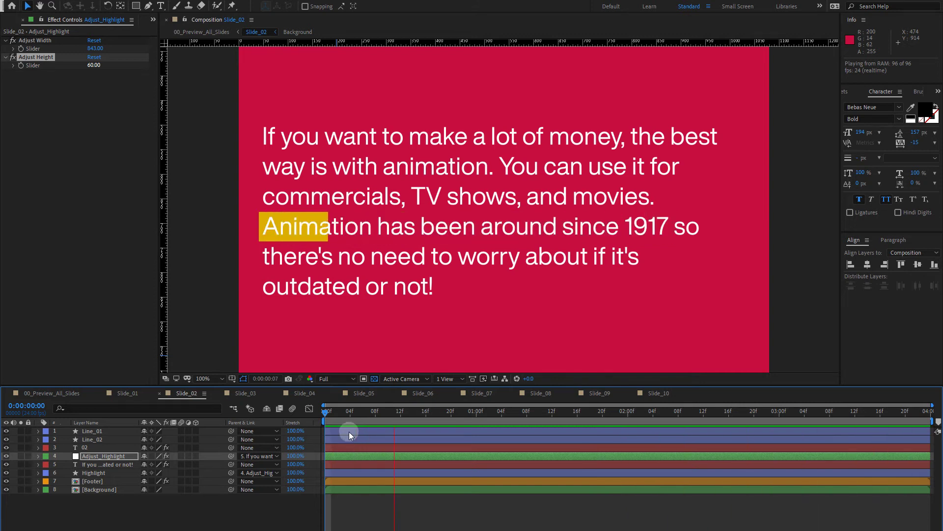
Move the highlight to the first line, widen it to 951 past 'best', and preview from the start
left_click(627, 411)
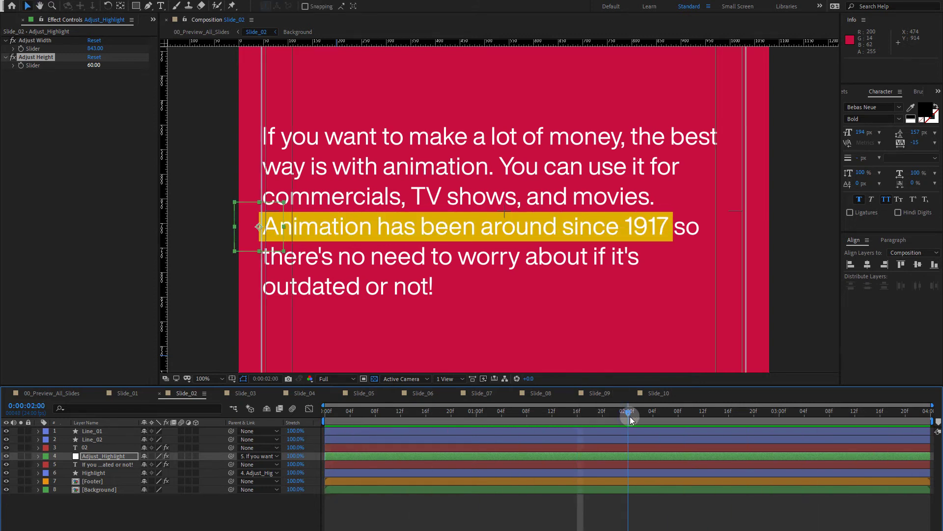
left_click(160, 505)
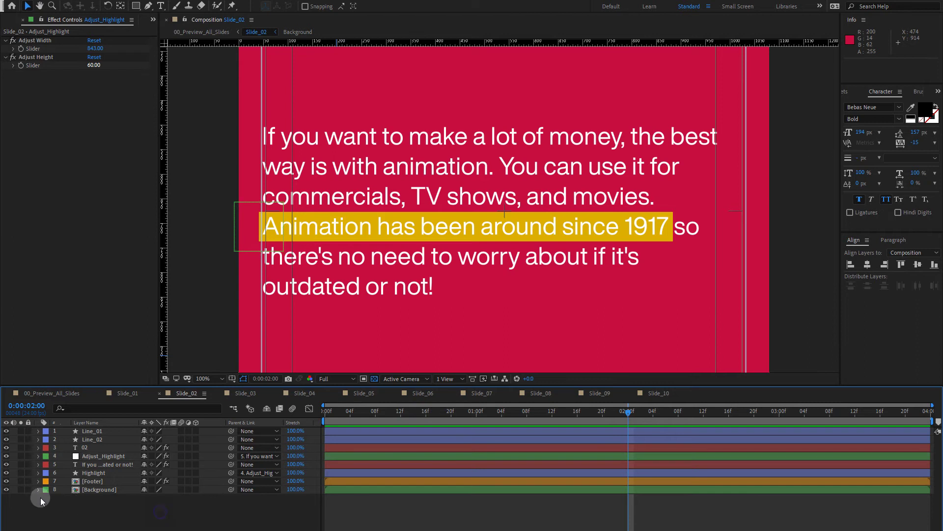
left_click(5, 473)
left_click(6, 472)
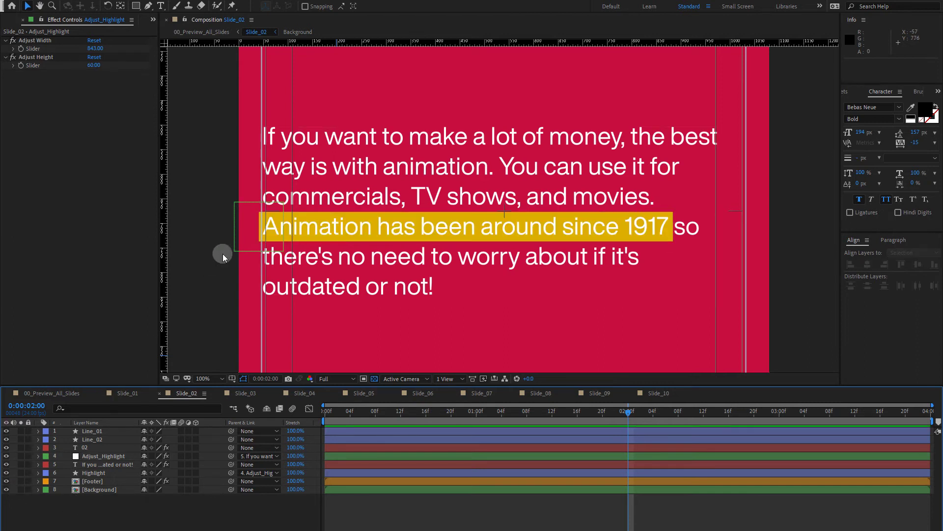
left_click_drag(241, 229, 256, 139)
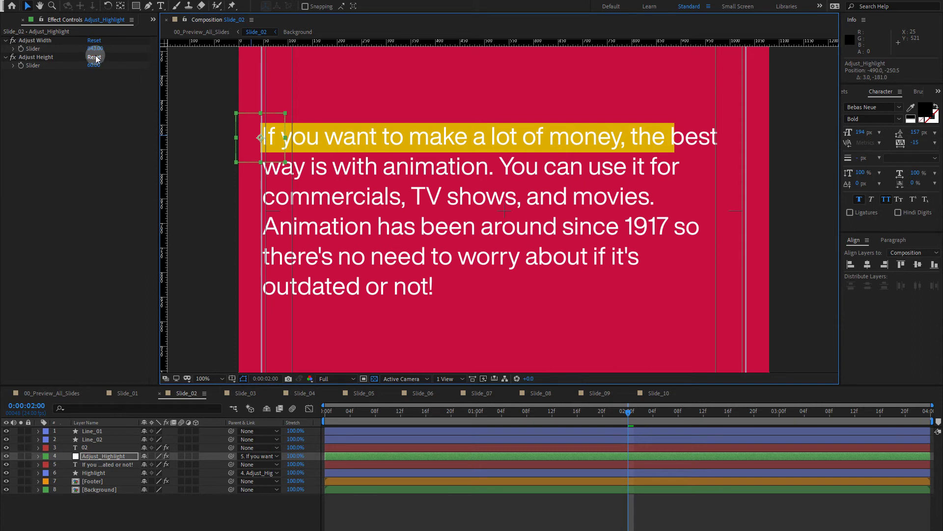
left_click_drag(95, 49, 157, 55)
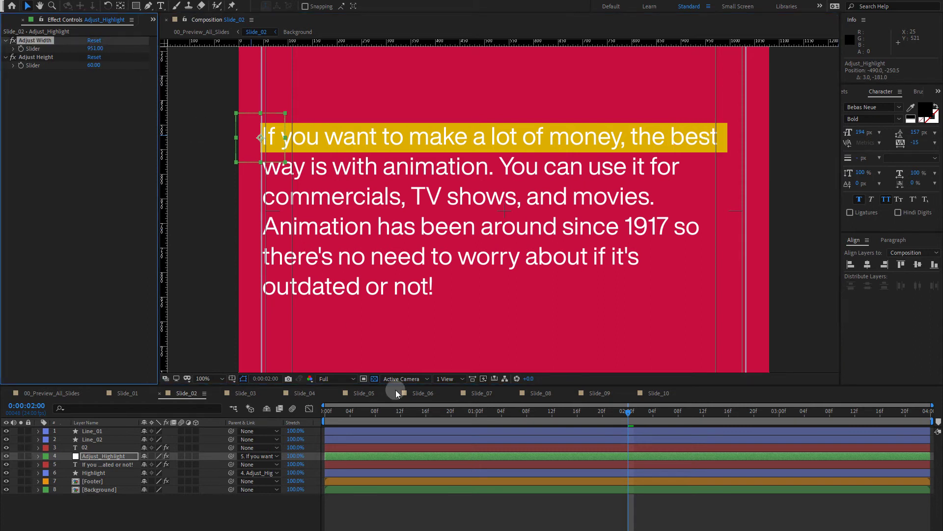
key("Home")
key("space")
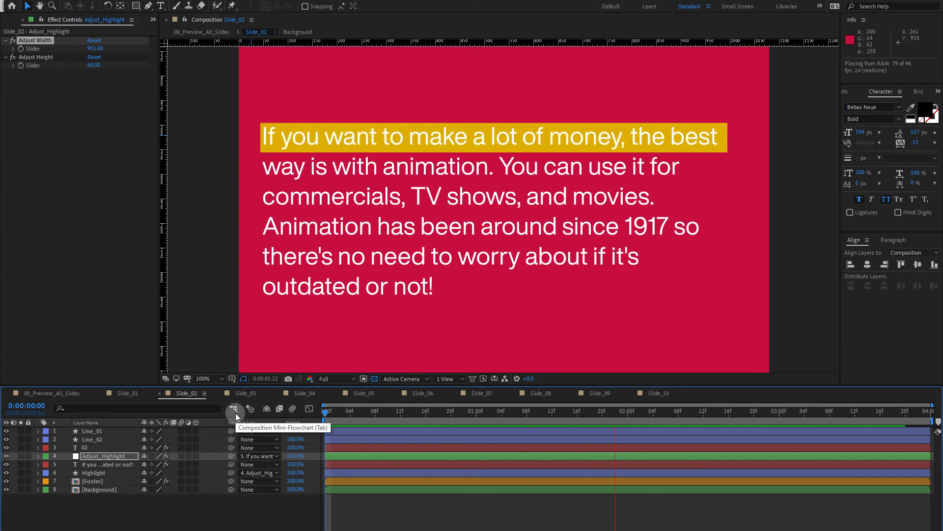
key("space")
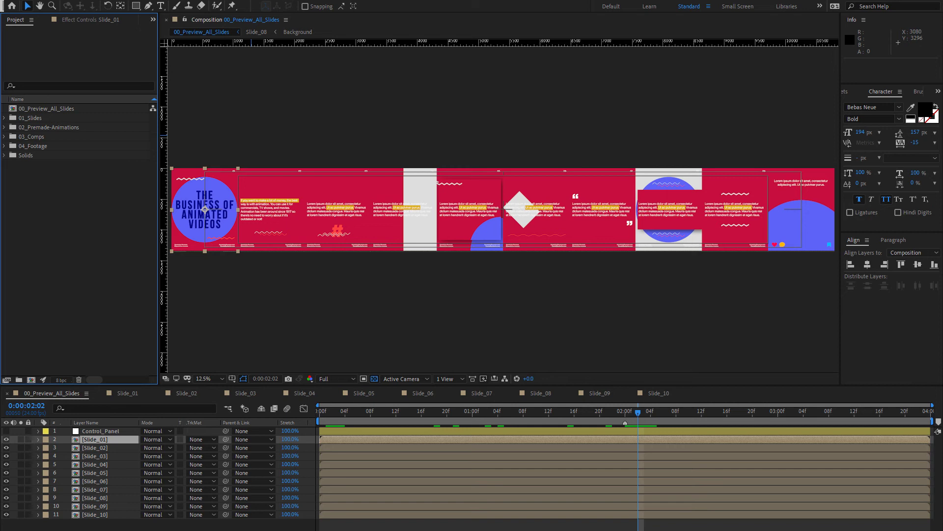
Copy Animated Title 01 from the premade Titles composition and paste it into Slide_02
left_click(5, 127)
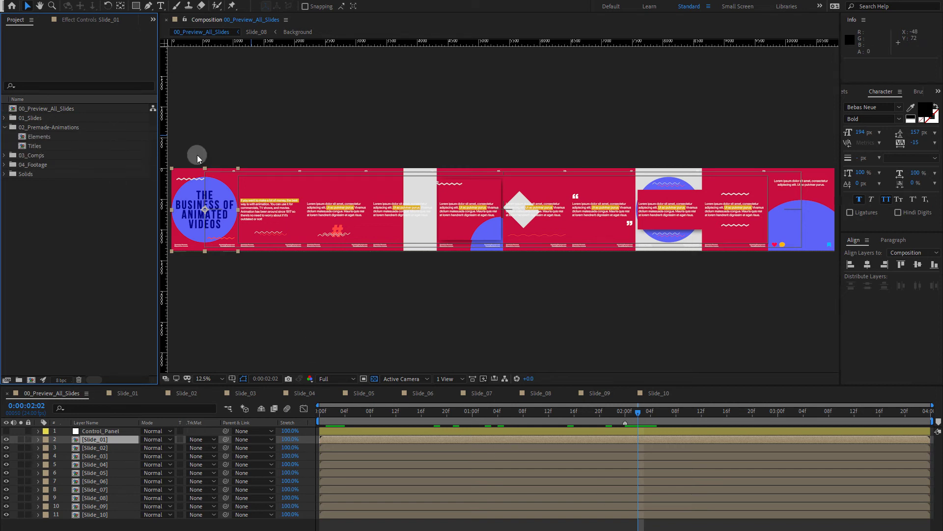
double_click(35, 146)
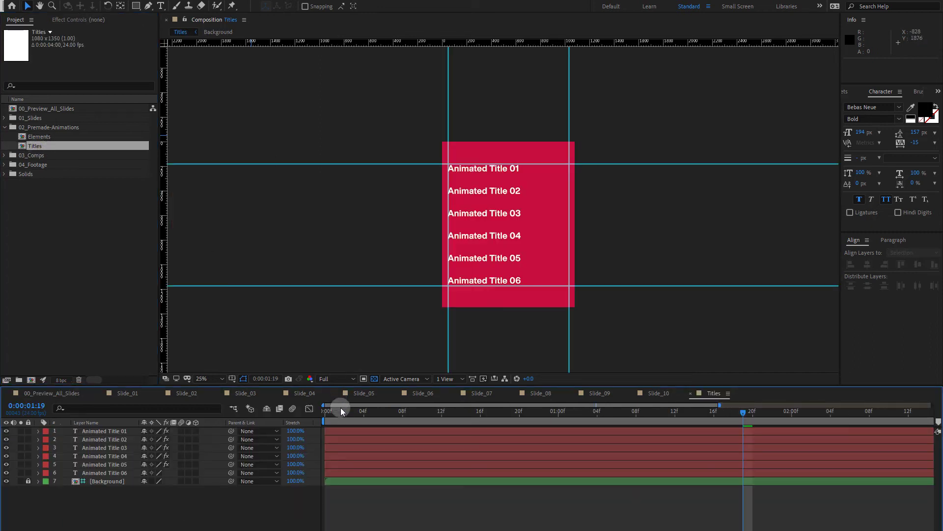
left_click(341, 412)
left_click_drag(358, 409, 424, 418)
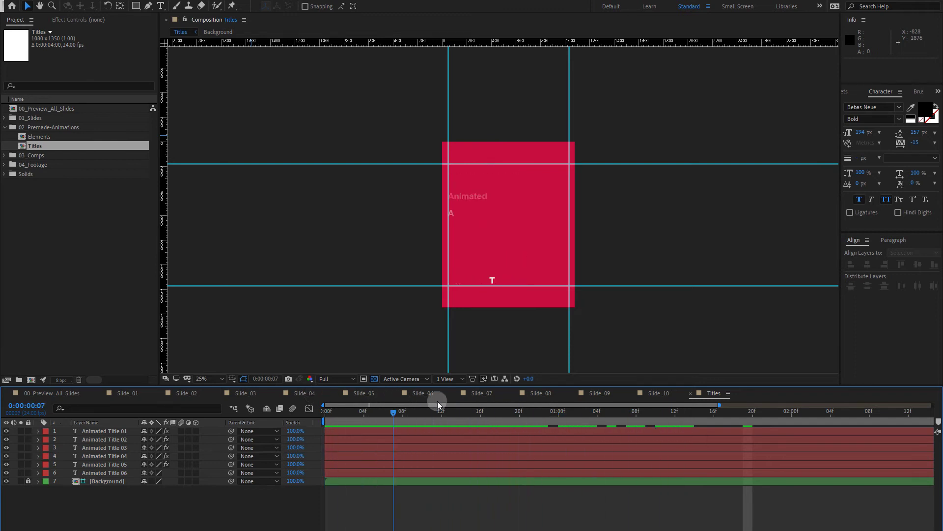
left_click_drag(447, 404, 685, 411)
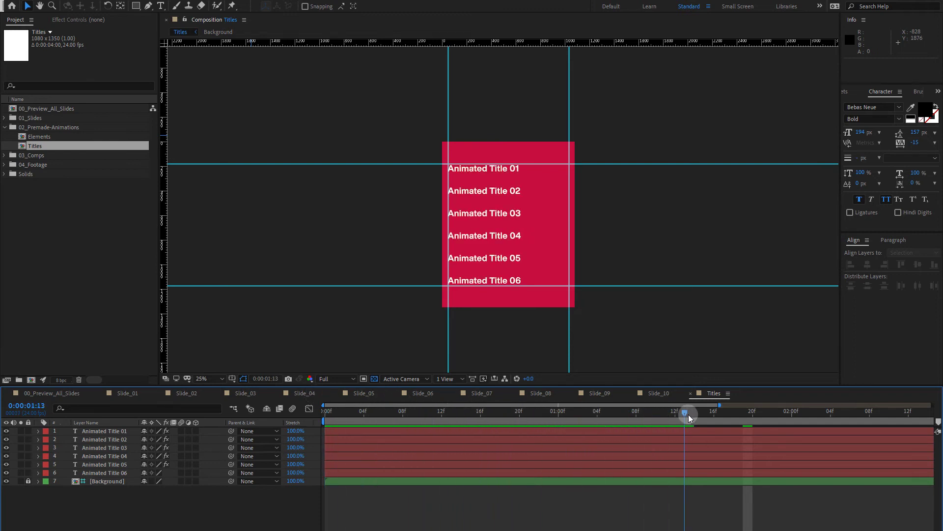
left_click(488, 168)
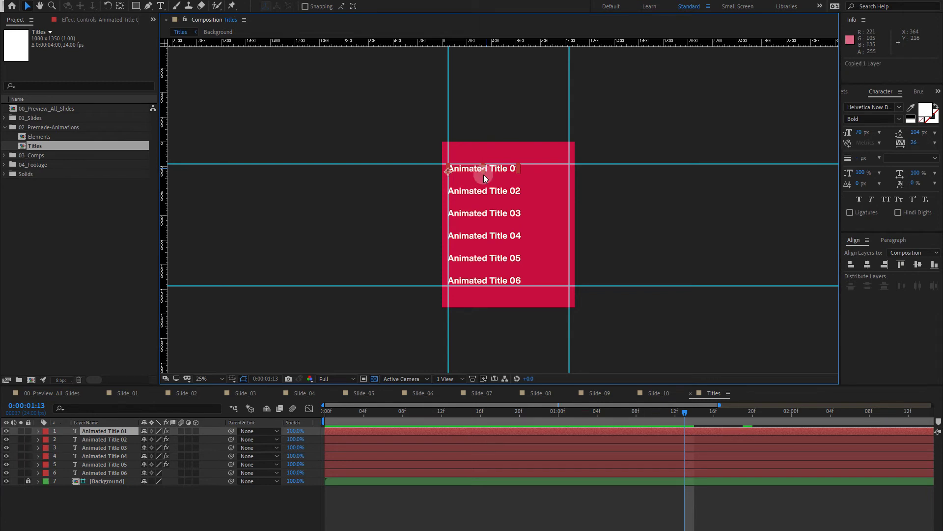
left_click(189, 393)
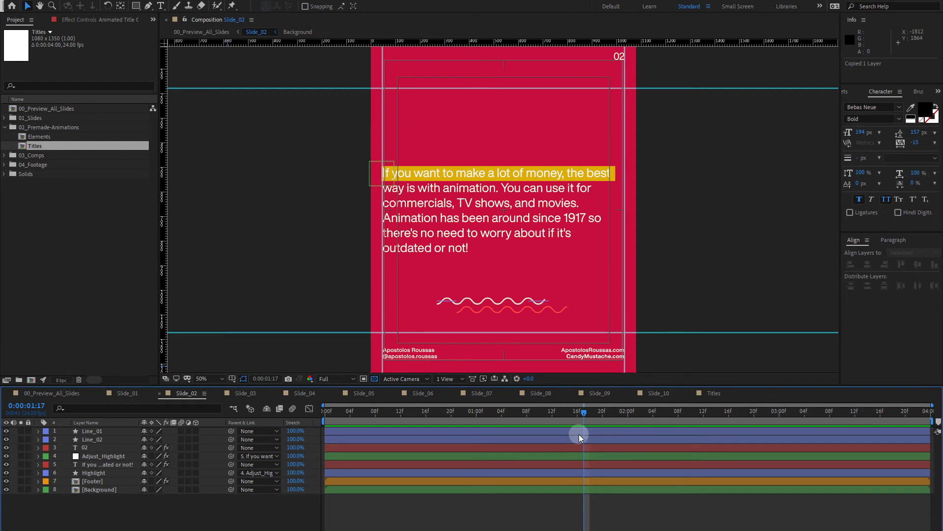
key("ctrl+v")
Place the pasted title just above the paragraph and preview Slide_02
left_click_drag(402, 99, 399, 155)
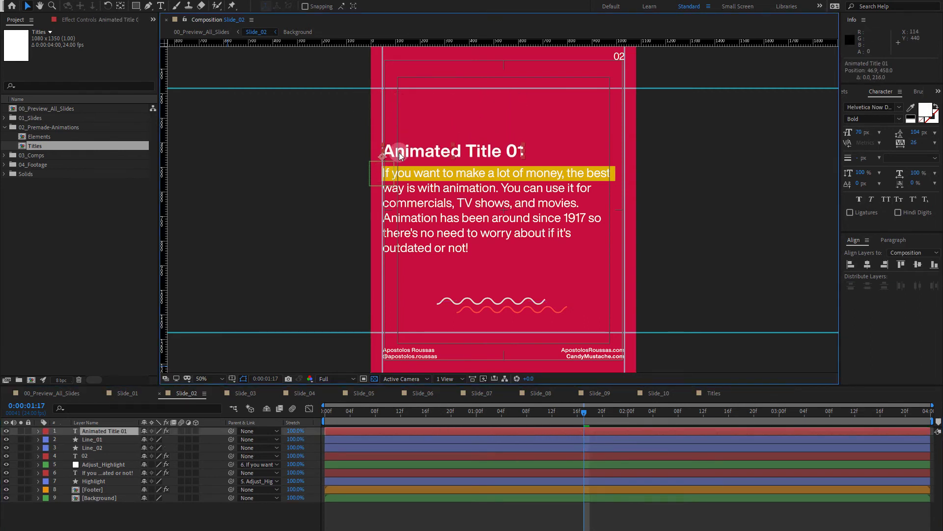
left_click_drag(393, 409, 253, 423)
key("space")
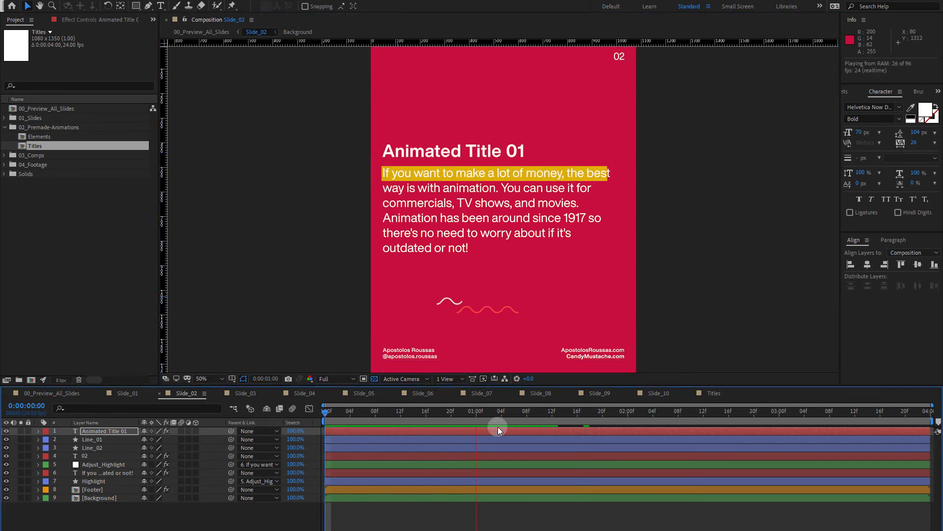
Change the title text to 'First Part' and scrub through its wave animation
double_click(469, 151)
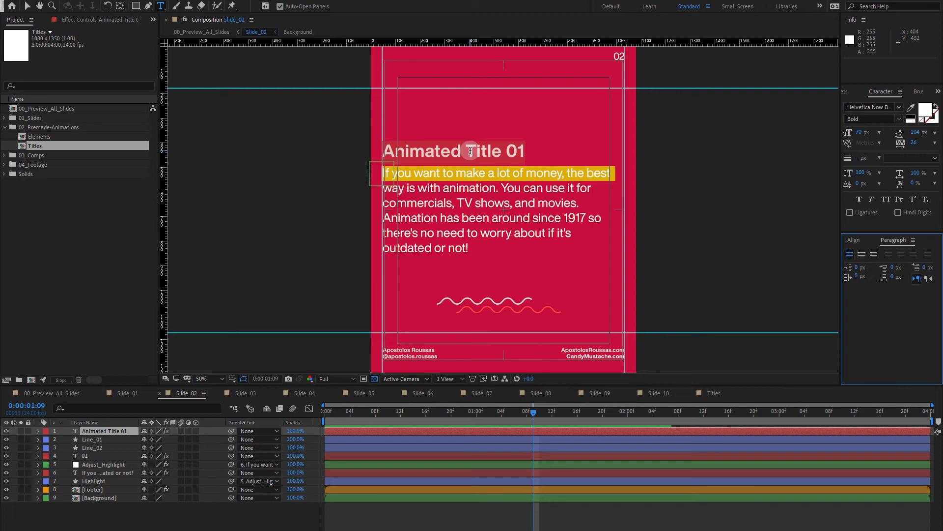
type("First Part")
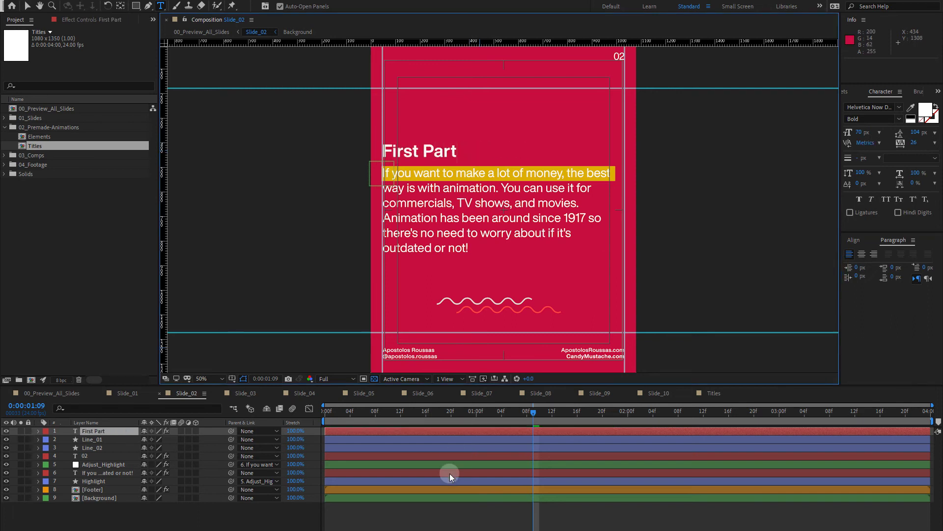
left_click(461, 511)
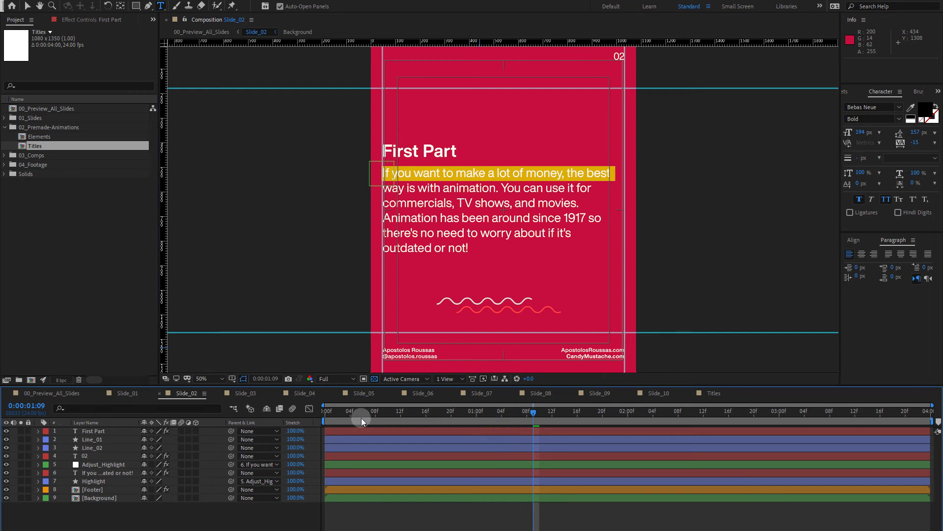
left_click_drag(349, 417, 483, 423)
left_click(436, 162)
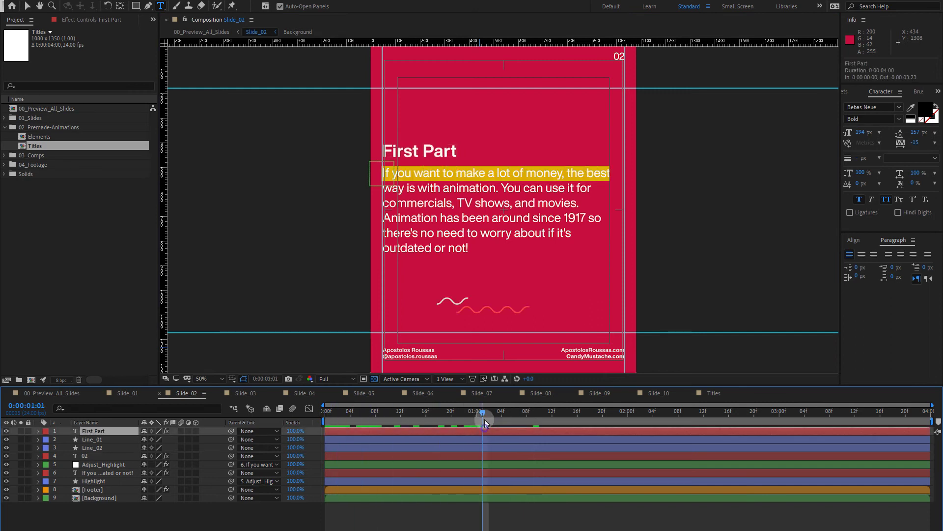
left_click_drag(593, 412, 659, 417)
key("v")
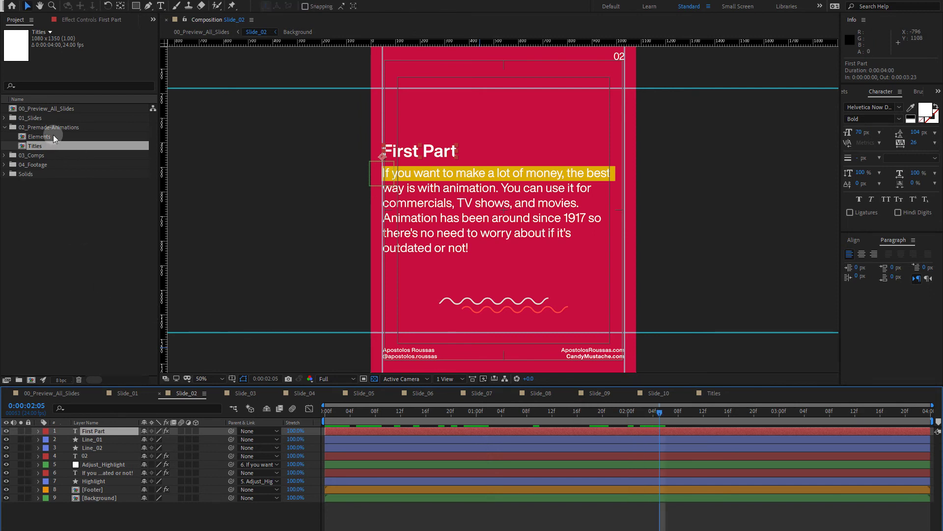
Open the premade Elements composition and preview its element animations
double_click(39, 137)
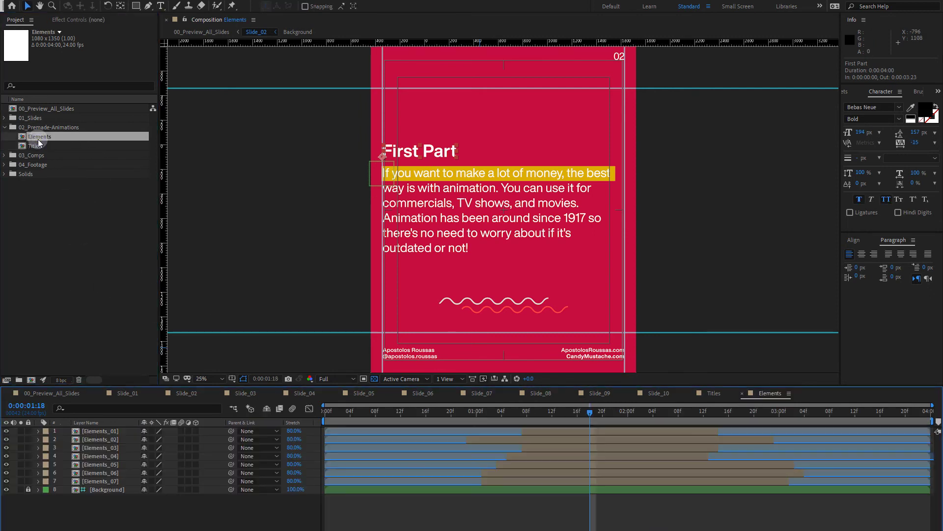
left_click_drag(365, 412, 266, 417)
key("space")
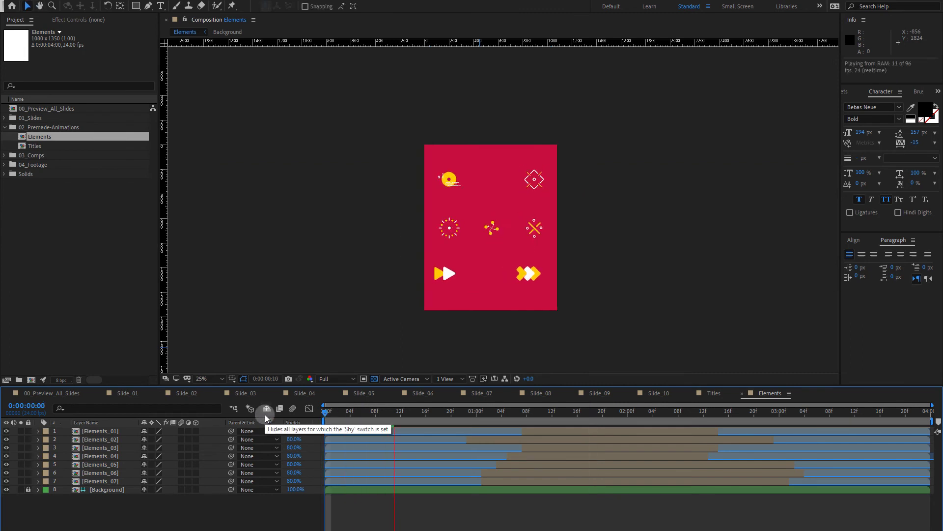
left_click_drag(487, 417, 659, 439)
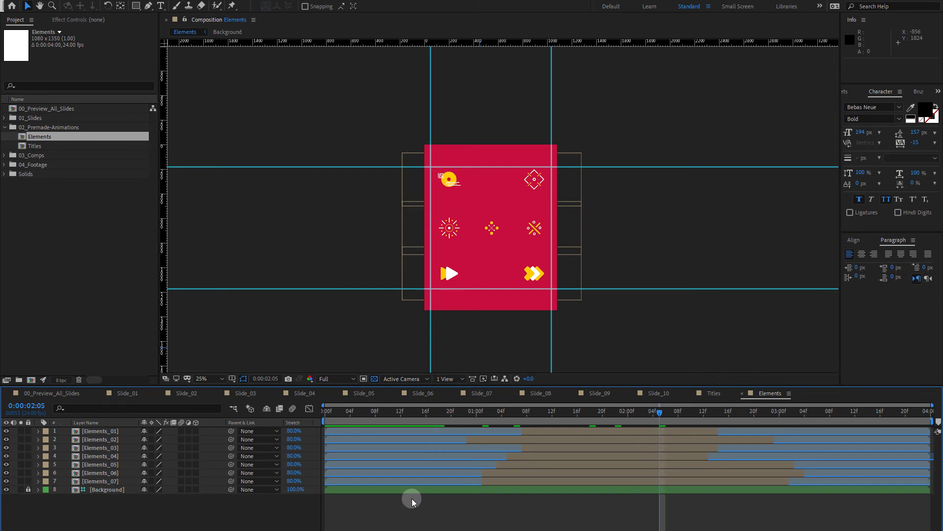
Copy the Elements_02 diamond layer after checking the Slide_02 and Slide_03 comps
left_click(187, 394)
left_click(250, 393)
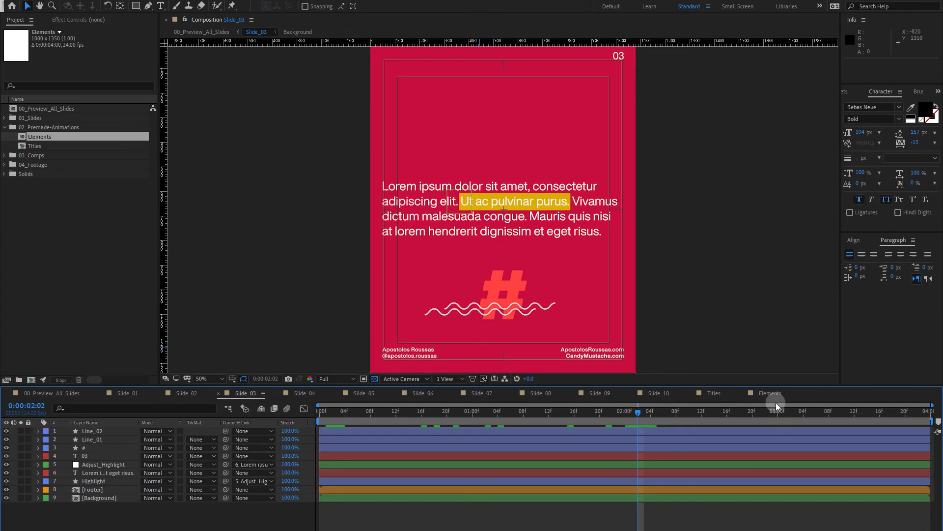
left_click(770, 393)
left_click(532, 191)
key("ctrl+c")
left_click(187, 394)
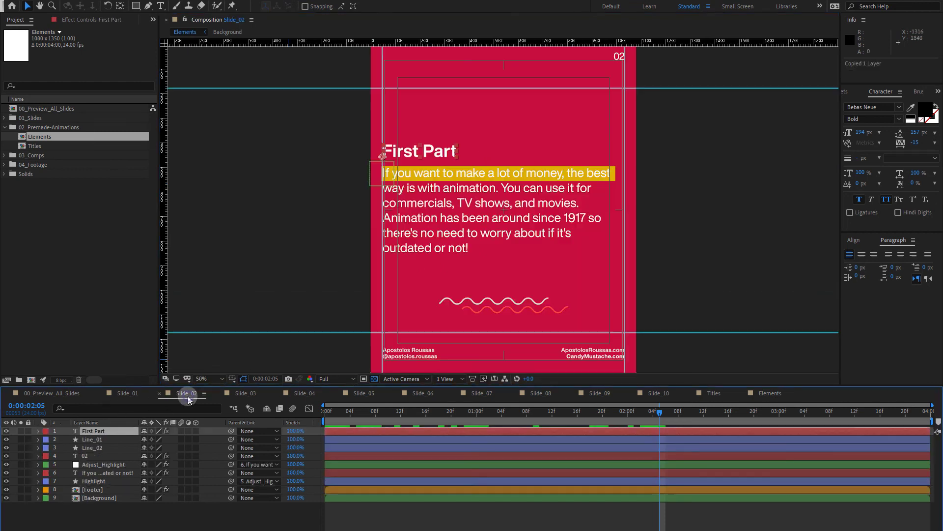
Paste the diamond element into Slide_03, centre it horizontally in the comp, and preview
left_click(261, 396)
key("ctrl+v")
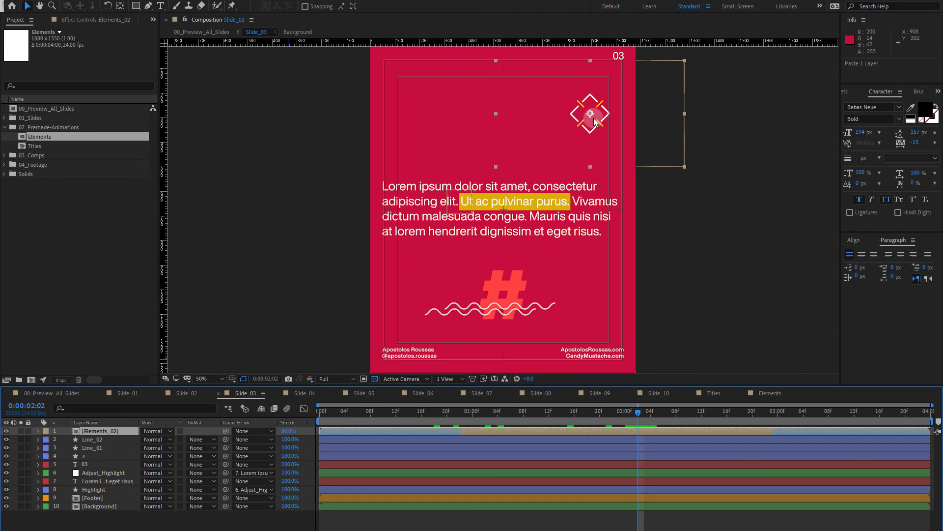
left_click(854, 240)
left_click(867, 264)
key("space")
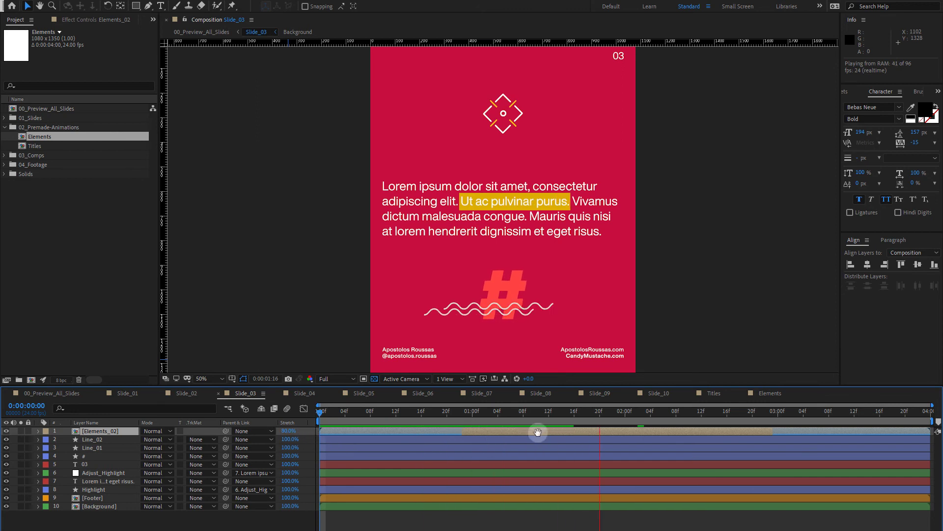
left_click(595, 433)
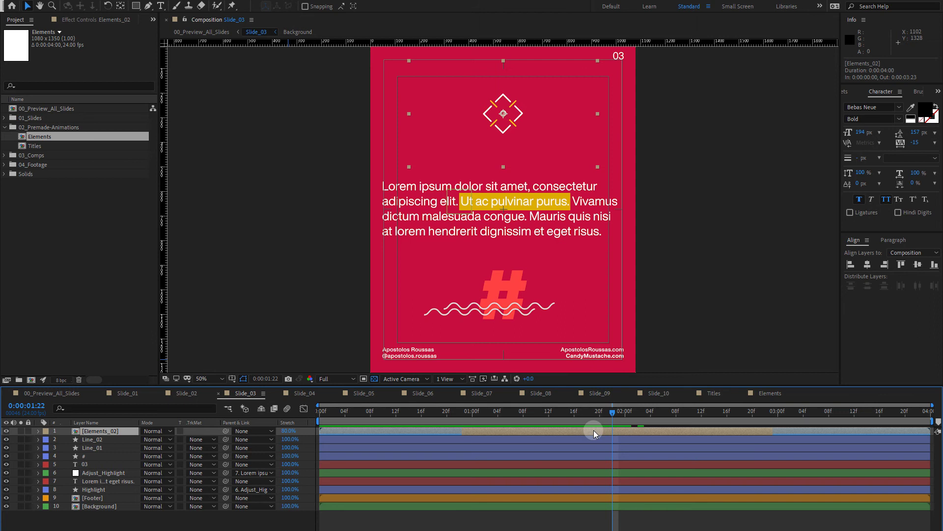
Set the diamond's Color_Control_01 to black
key("u")
key("u")
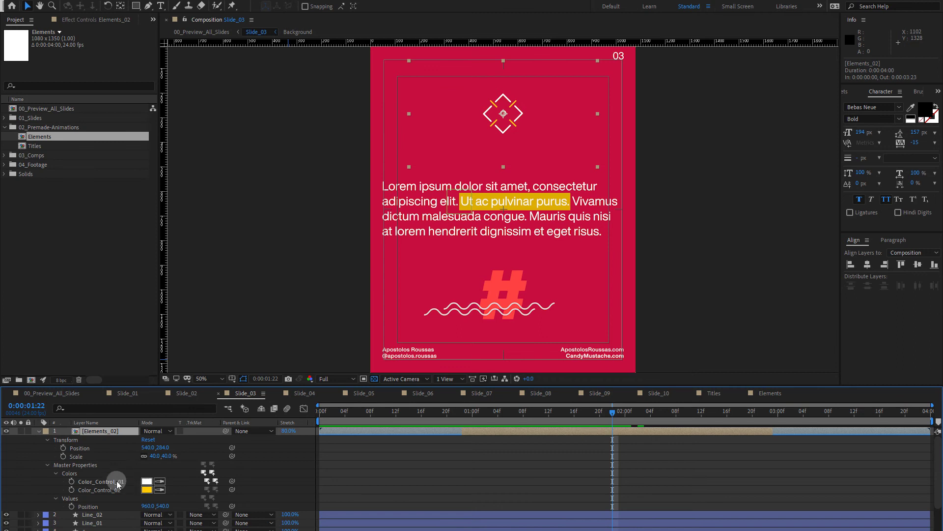
left_click(147, 482)
mouse_move(480, 11)
left_mouse_down()
mouse_move(471, 212)
mouse_move(190, 215)
left_mouse_up()
left_click_drag(167, 314, 20, 388)
left_click(312, 230)
Set Color_Control_02 to white, copy the recoloured layer and preview it
left_click(164, 481)
left_click(147, 489)
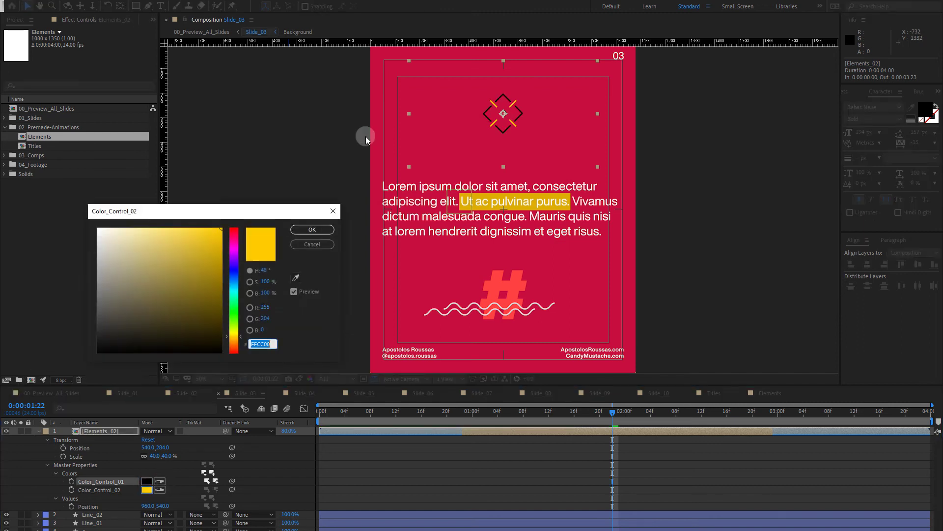
left_click_drag(236, 212, 253, 183)
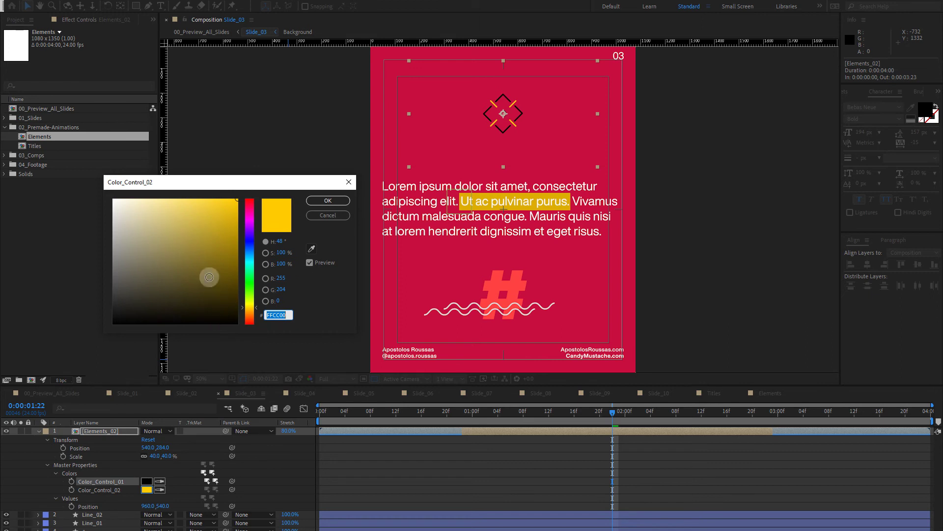
left_click(201, 262)
left_click_drag(133, 248, 46, 153)
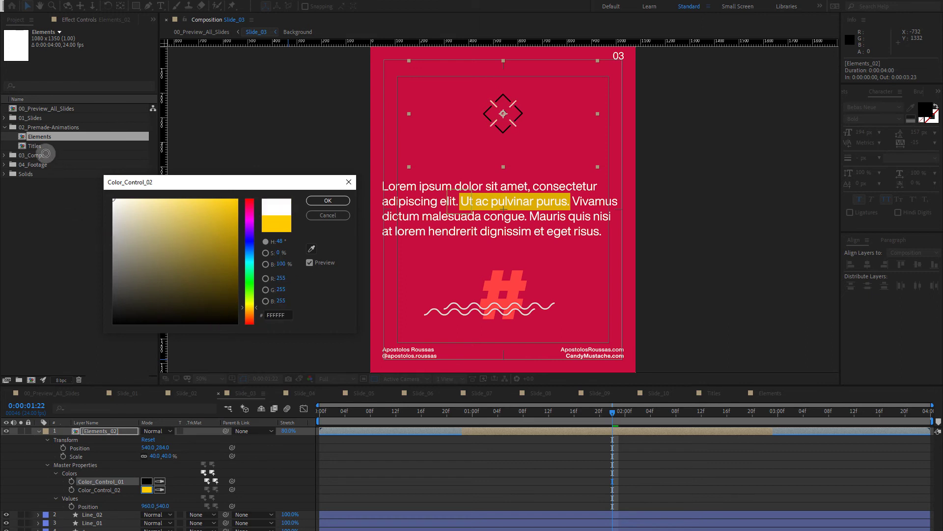
left_click(328, 200)
key("ctrl+c")
key("space")
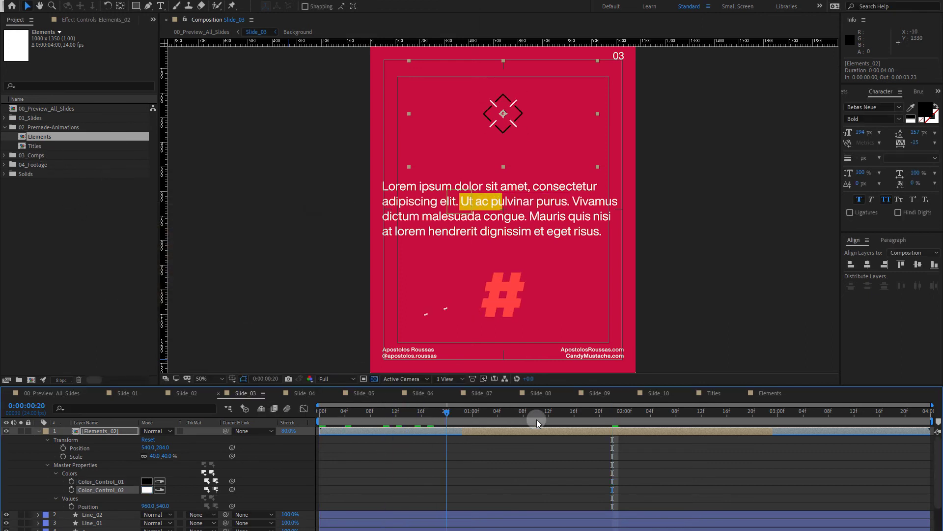
Paste the diamond element into Slide_04 at the start and preview it
left_click(297, 393)
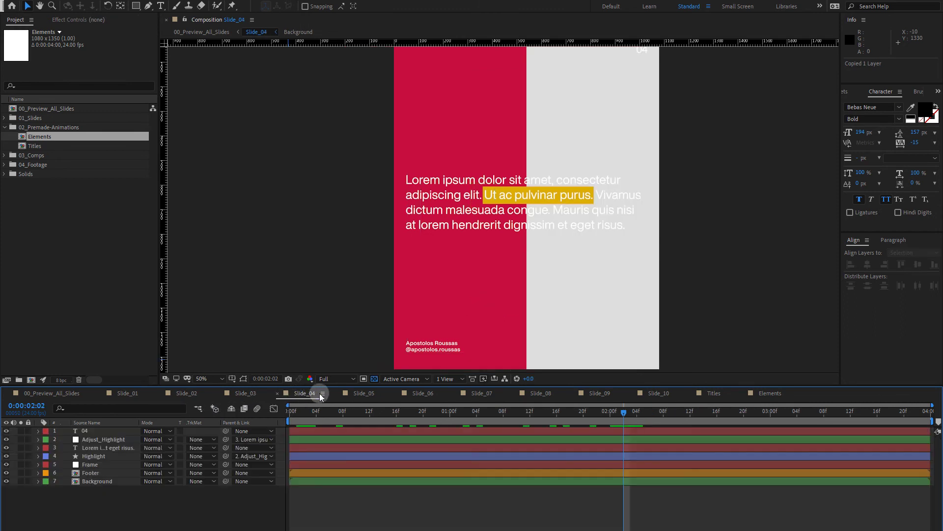
key("Home")
key("ctrl+v")
key("space")
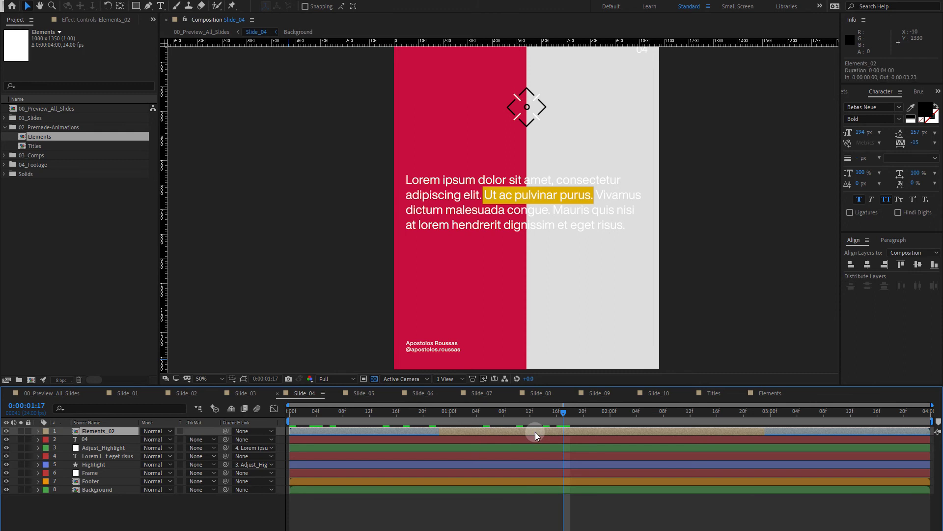
Recolour the diamond with the slide's red for Color_Control_01 and black for Color_Control_02
key("u")
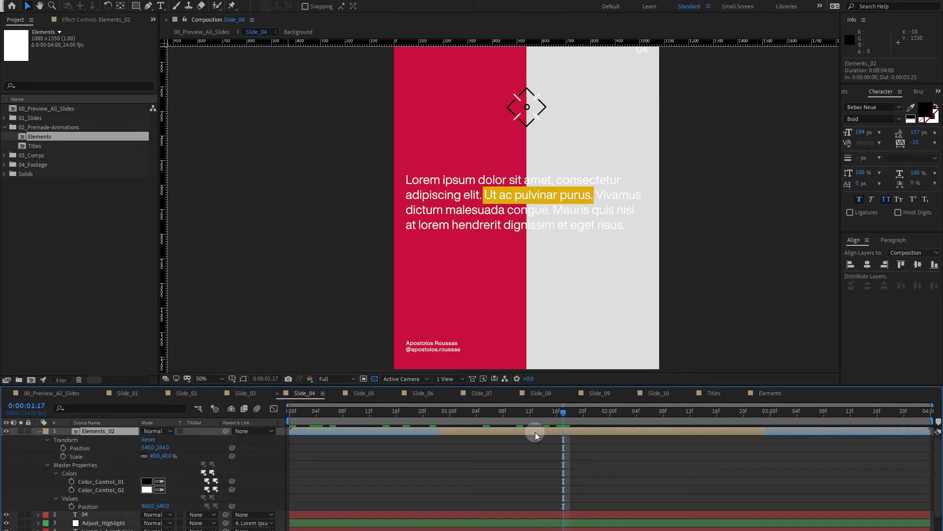
left_click(156, 483)
left_click(438, 274)
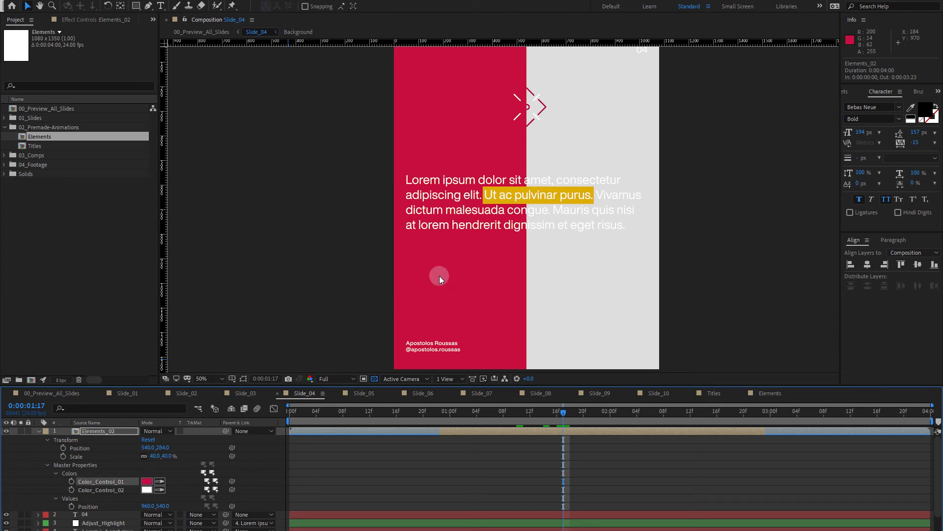
left_click(147, 490)
left_click_drag(167, 276, 78, 356)
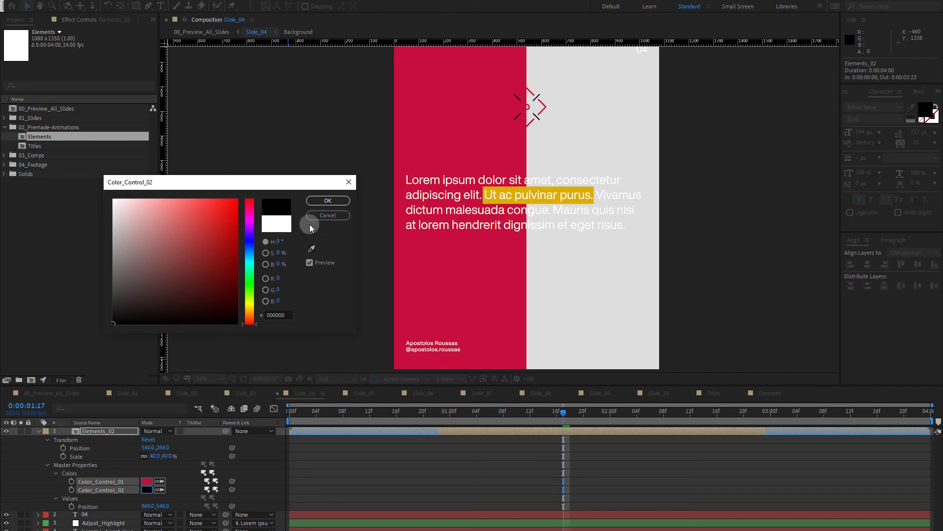
left_click(317, 200)
Preview Slide_04's animation and scrub it against Slide_03 to compare
left_click_drag(440, 411, 267, 423)
key("space")
left_click_drag(452, 440, 556, 451)
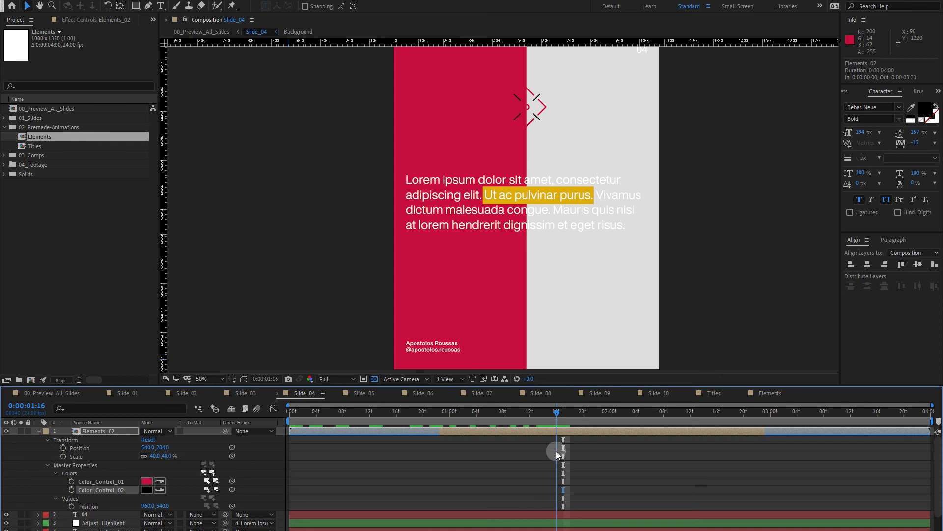
left_click(241, 393)
left_click(438, 417)
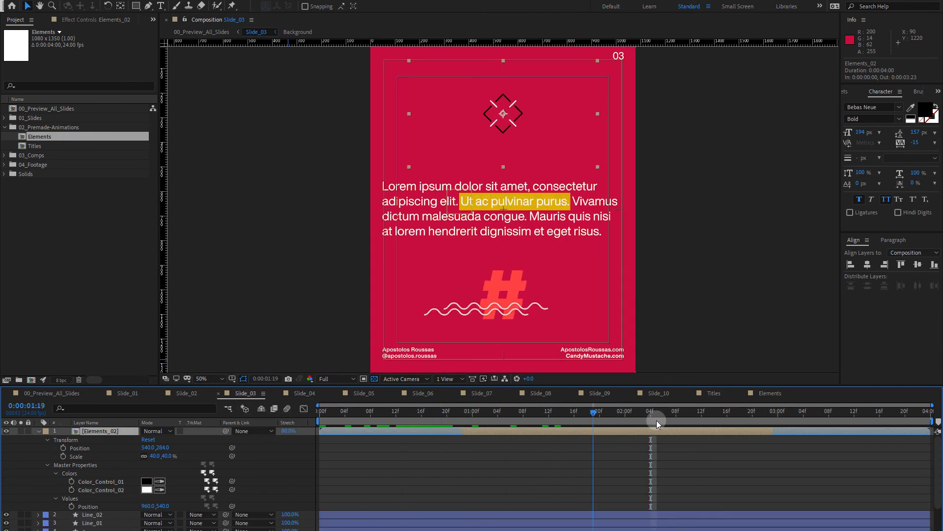
left_click_drag(391, 423, 555, 433)
left_click(306, 393)
left_click_drag(429, 418, 570, 418)
left_click(101, 268)
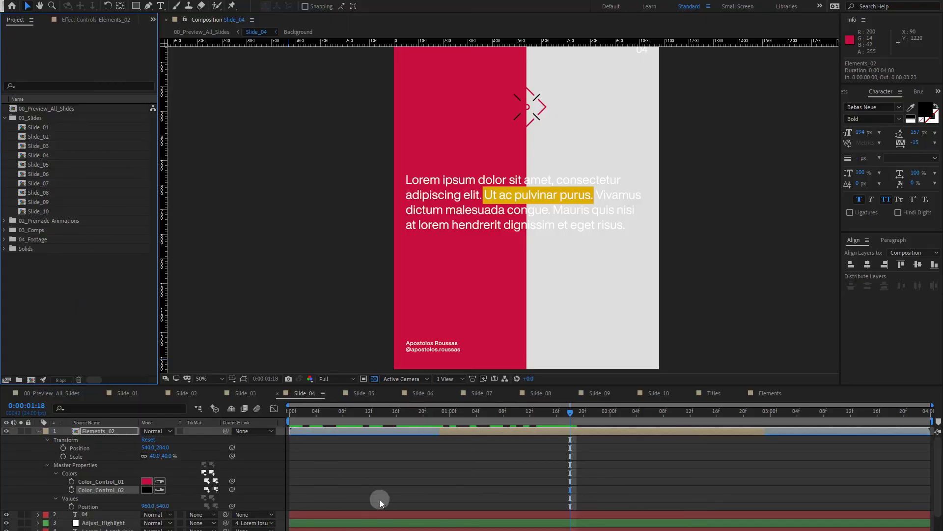
Queue Slide_01 through Slide_10 in Media Encoder and open their shared H.264 export settings
key("ctrl+alt+m")
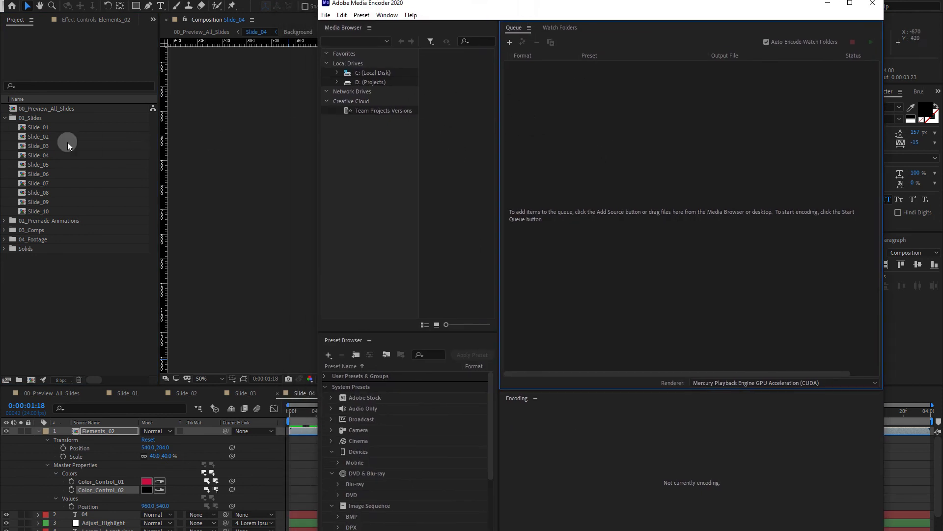
left_click(49, 127)
left_click(47, 212, "shift")
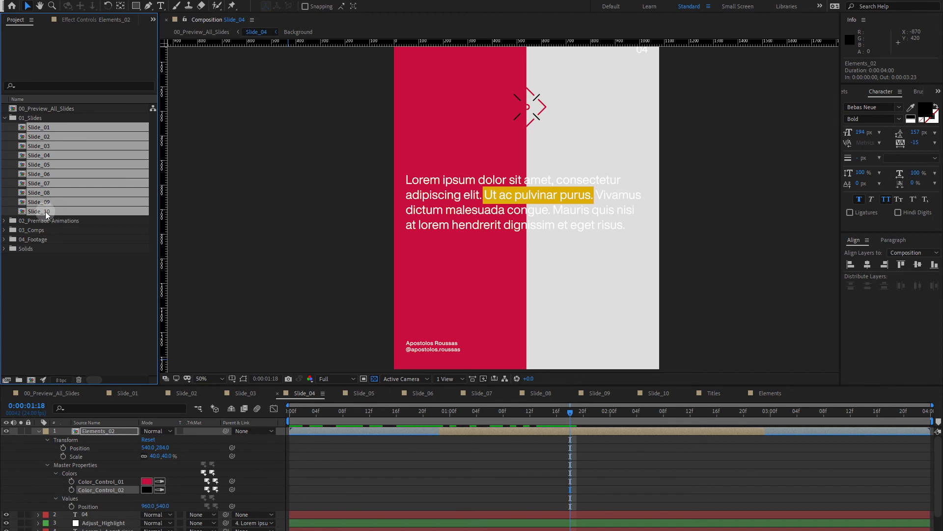
left_click_drag(47, 215, 642, 201)
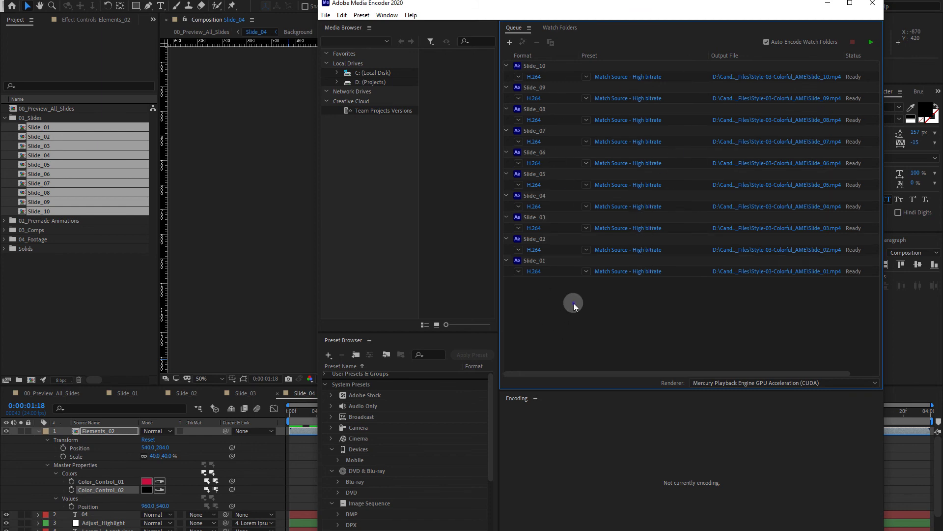
key("ctrl+a")
left_click(537, 271)
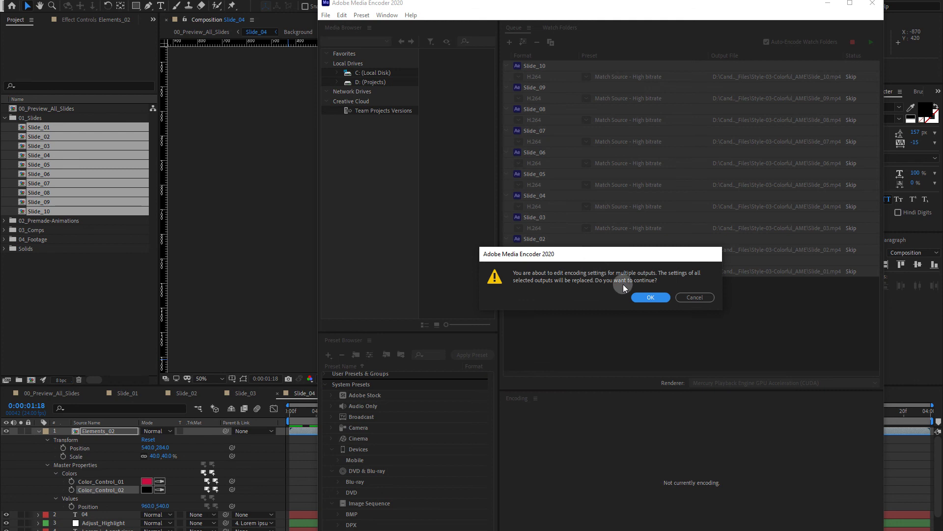
left_click(648, 296)
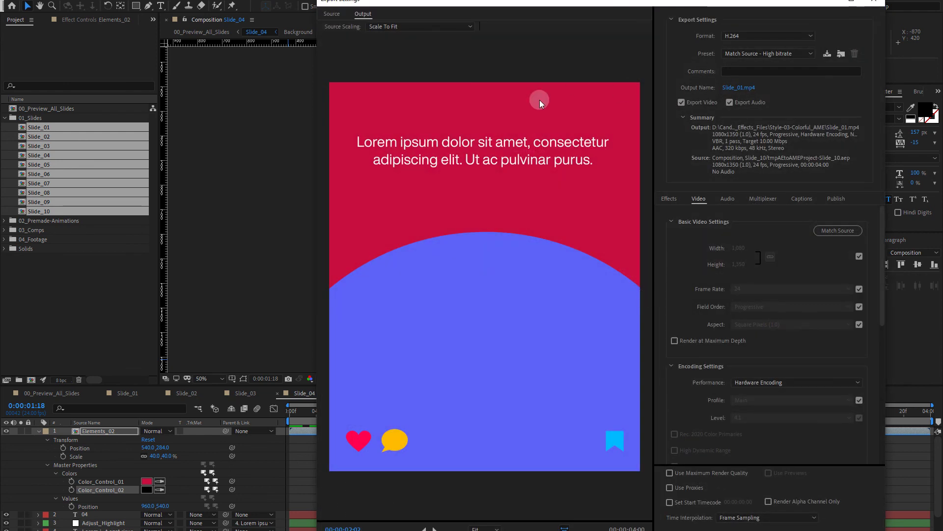
Keep H.264 with audio export on, use CBR at a 12.23 Mbps target, and apply to all
left_click(737, 36)
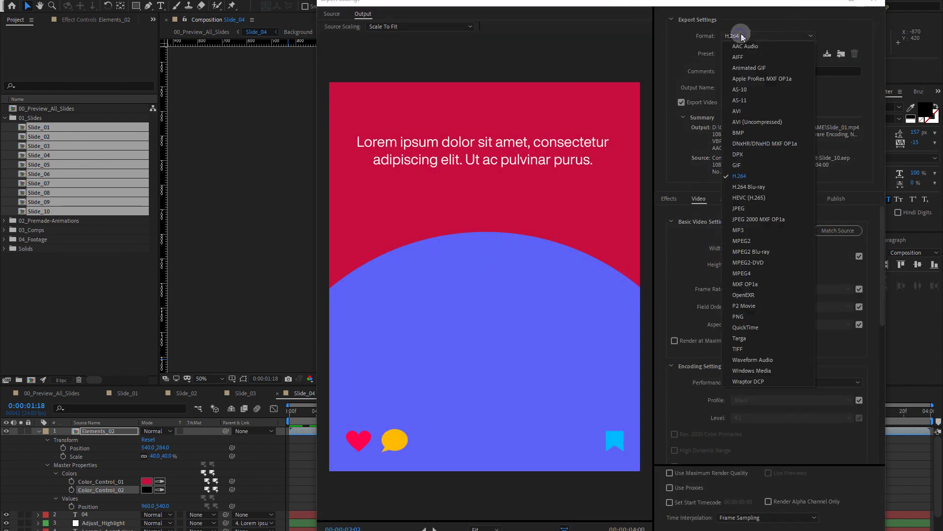
left_click(741, 177)
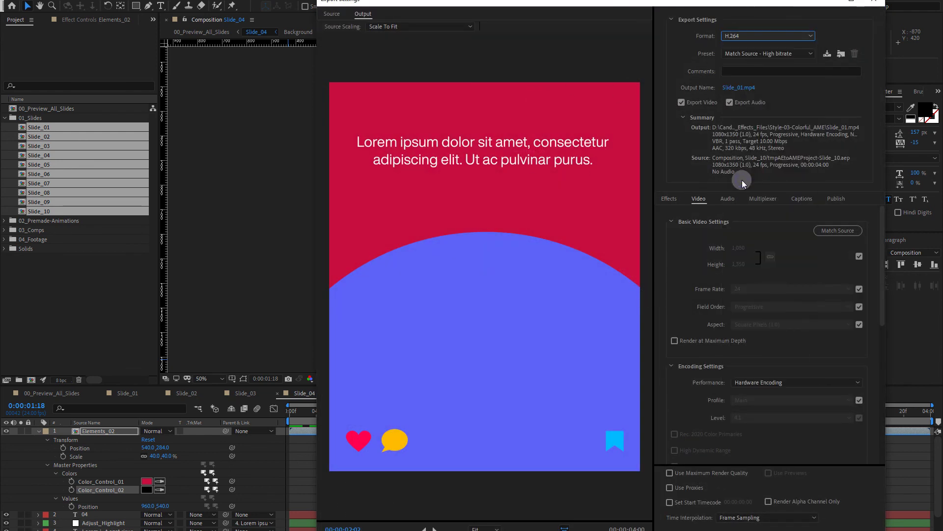
left_click(729, 103)
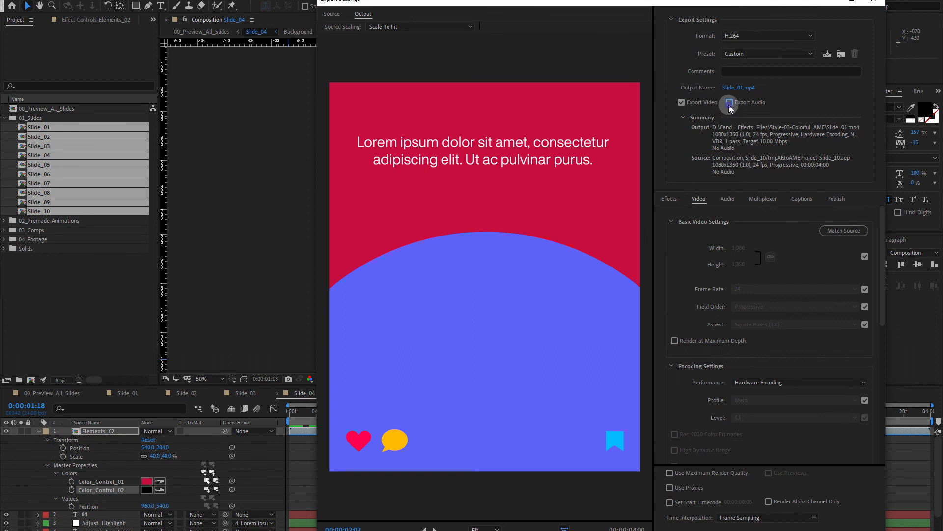
left_click(729, 102)
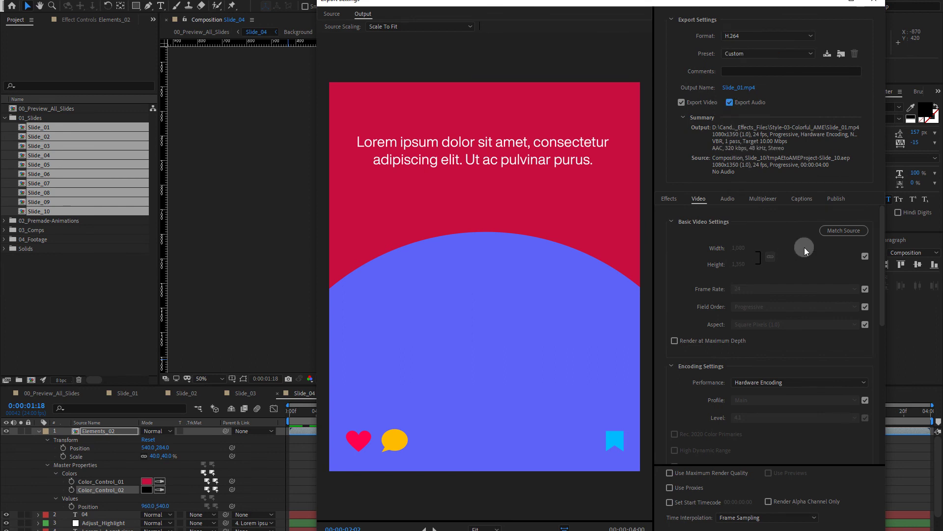
left_click_drag(879, 252, 851, 418)
left_click(786, 345)
left_click(783, 353)
mouse_move(754, 364)
left_mouse_down()
mouse_move(799, 342)
mouse_move(764, 367)
left_mouse_up()
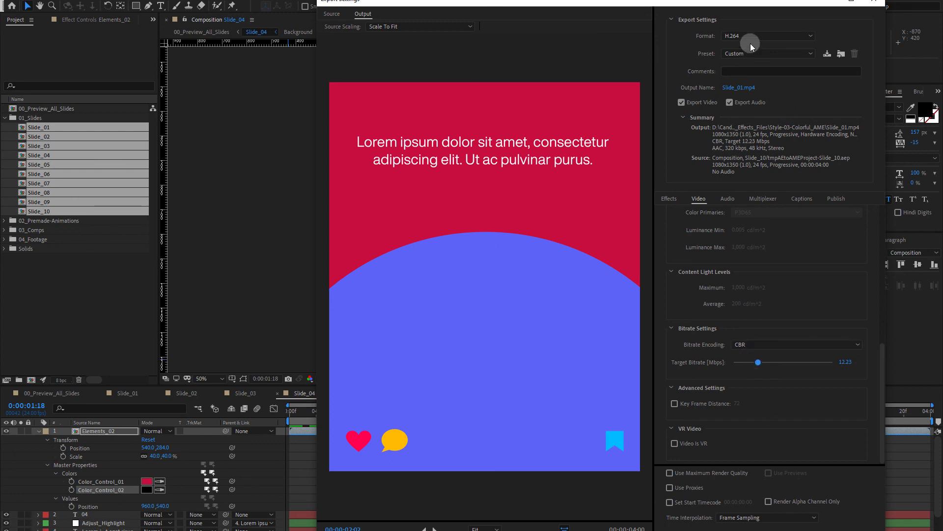
left_click_drag(732, 5, 707, 0)
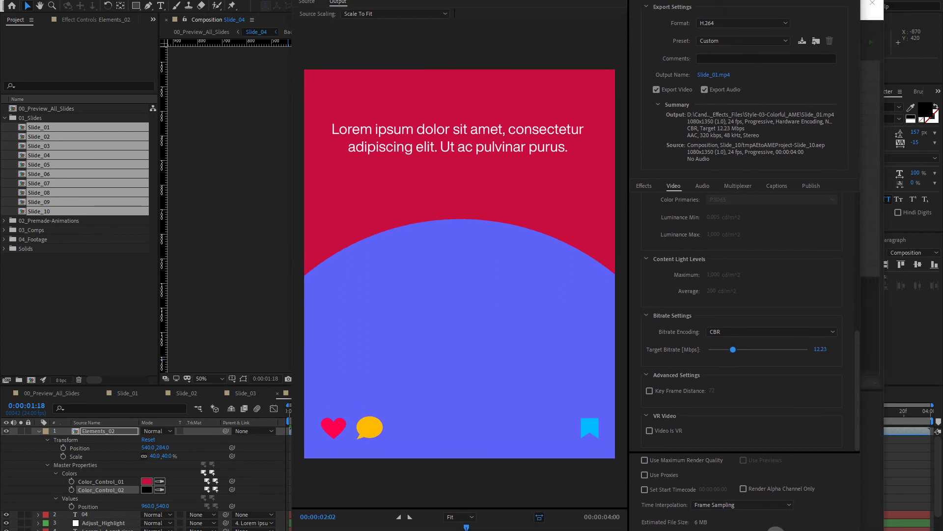
left_click(775, 528)
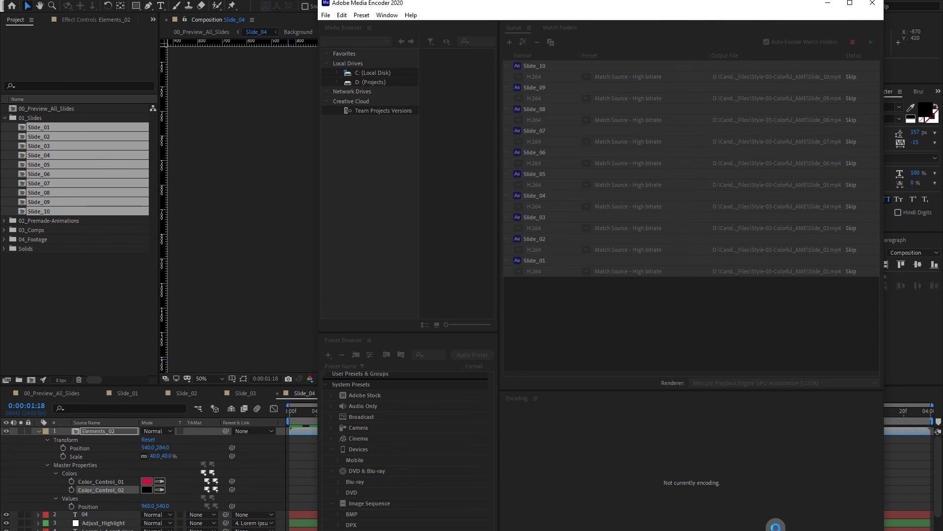
Start the Media Encoder queue to render the ten slides
left_click(871, 43)
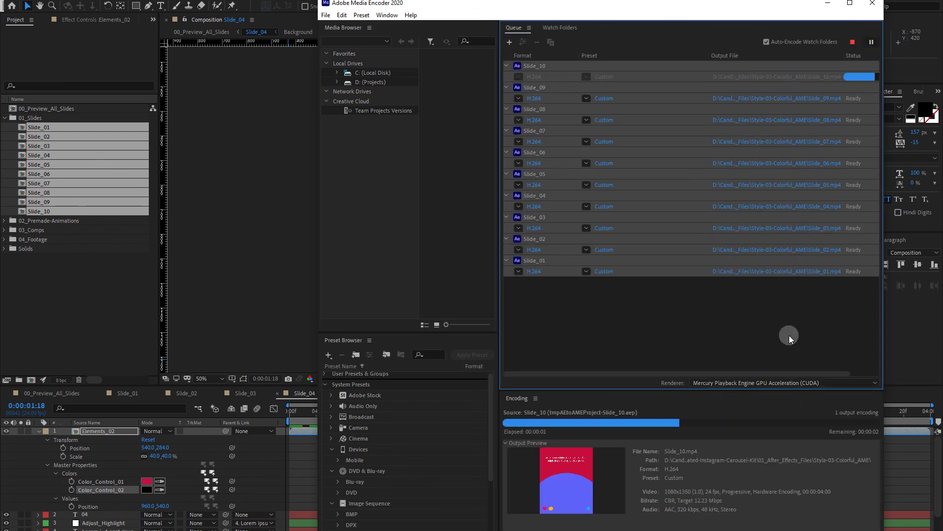